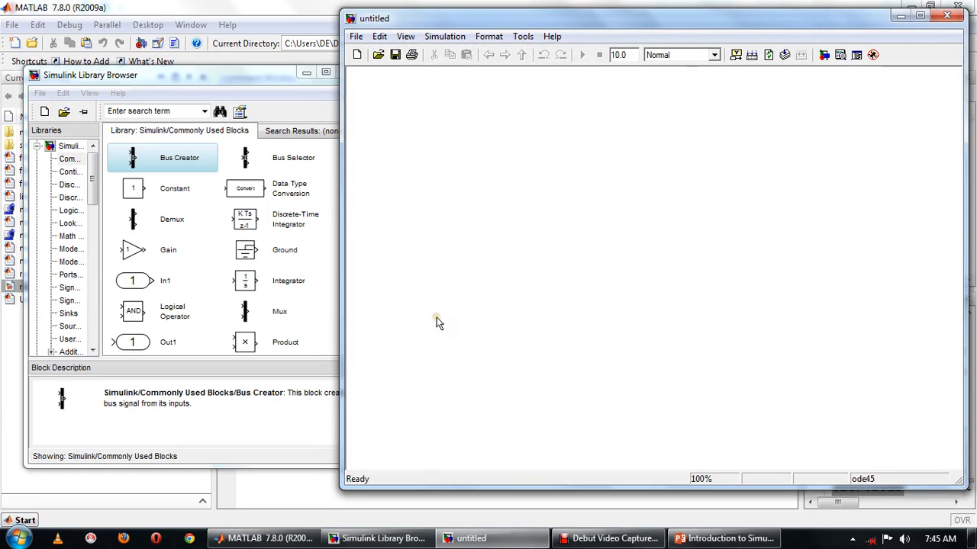
Add a Constant block with value [5 1 2; 4 -2 1; -1 3 -1; 0 2 -3] and enlarge it.
click(177, 189)
drag(177, 188, 460, 156)
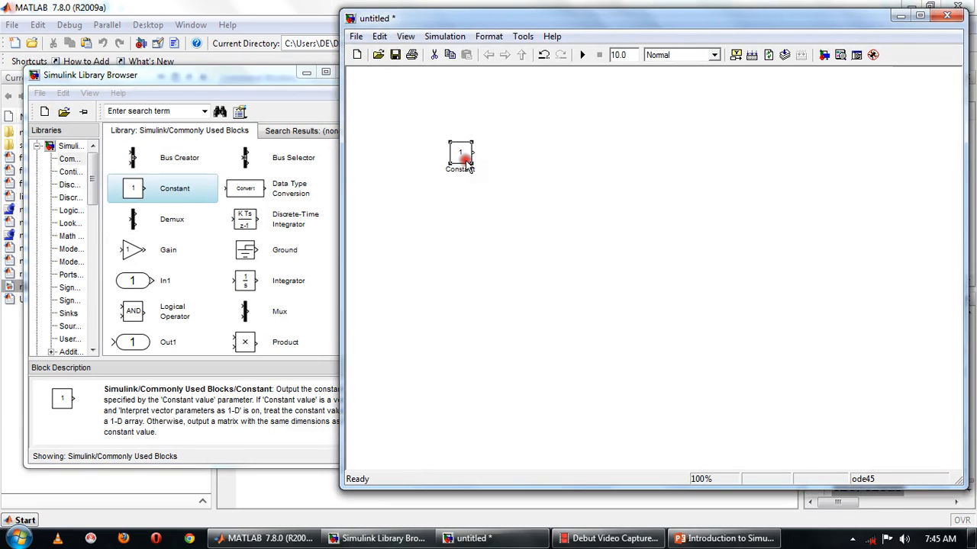
double_click(465, 160)
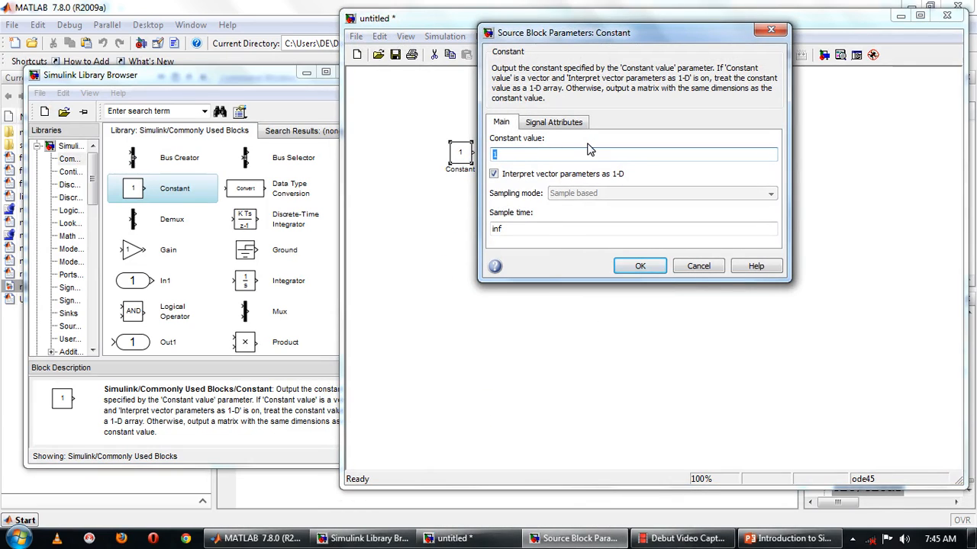
text([5 1 2; 4 -2)
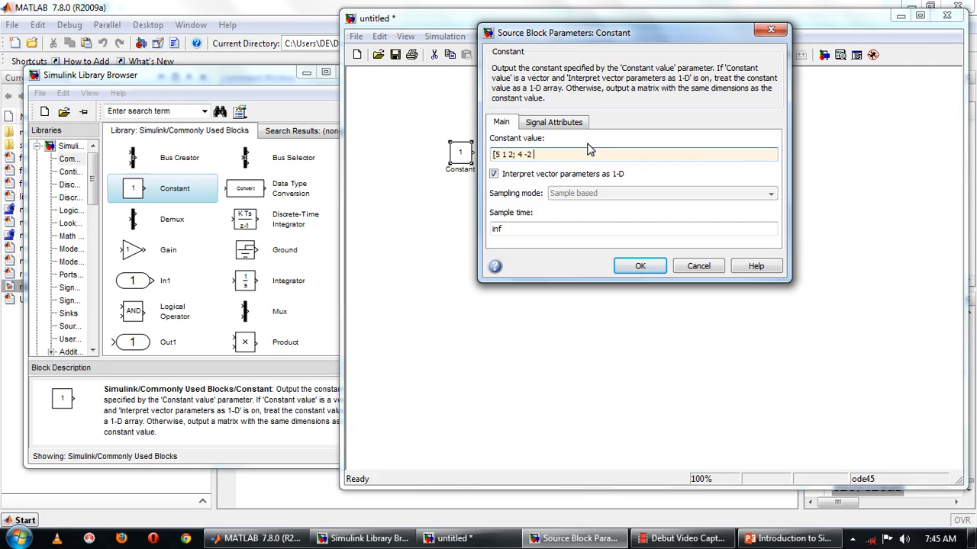
text(1; )
text(-1)
text( 3)
text( -)
text(1; )
text(0)
text( 2)
text( -1])
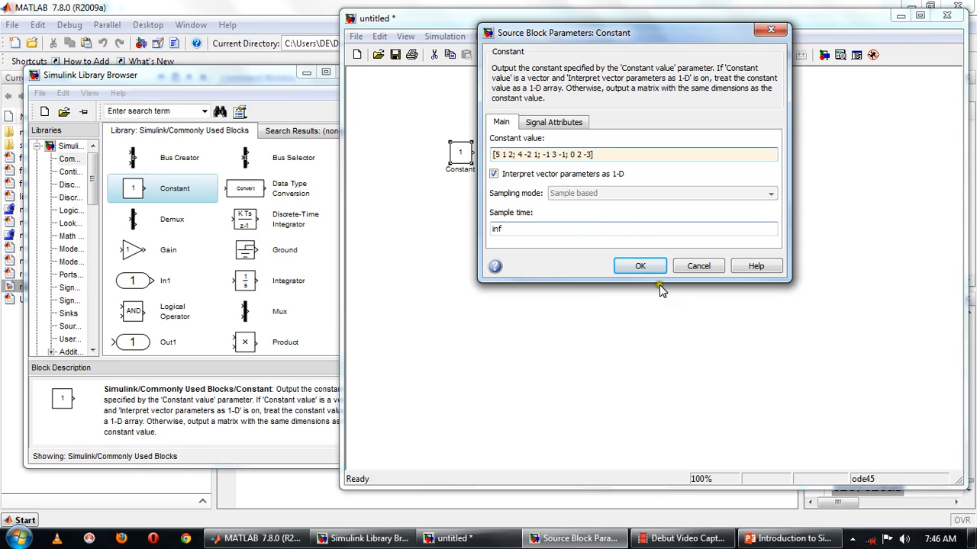
click(639, 266)
drag(472, 163, 551, 242)
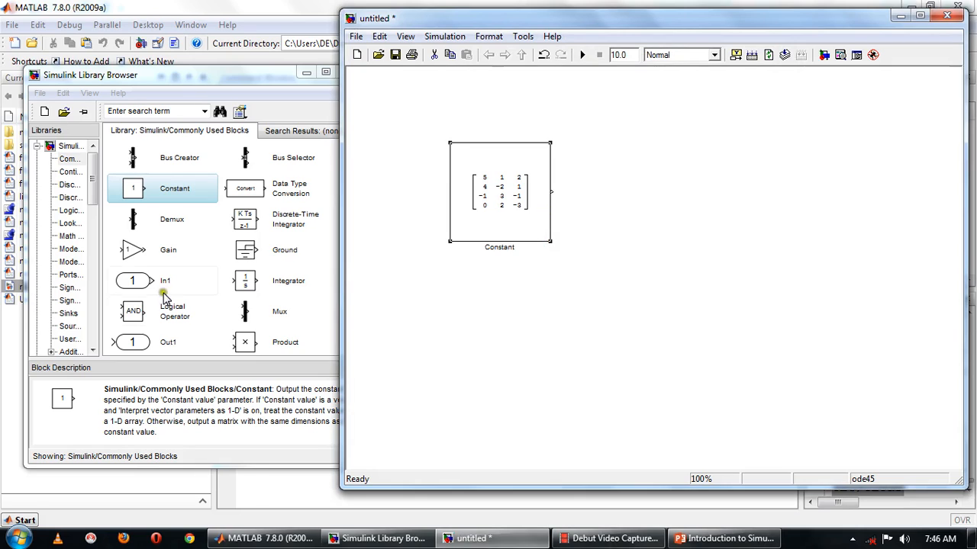
Add a second Constant block with value [7;-2;8;0] and widen it.
click(130, 189)
drag(130, 189, 765, 357)
double_click(765, 356)
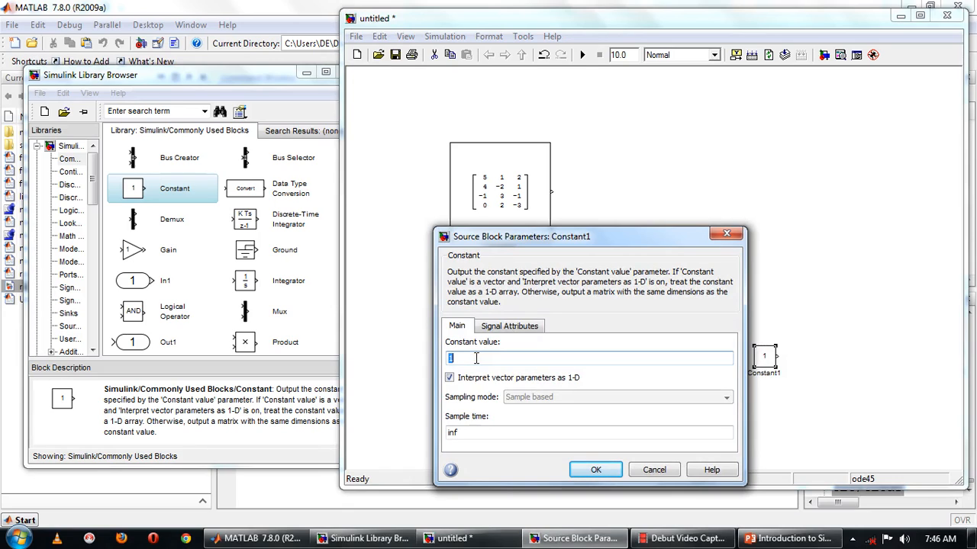
text([7;)
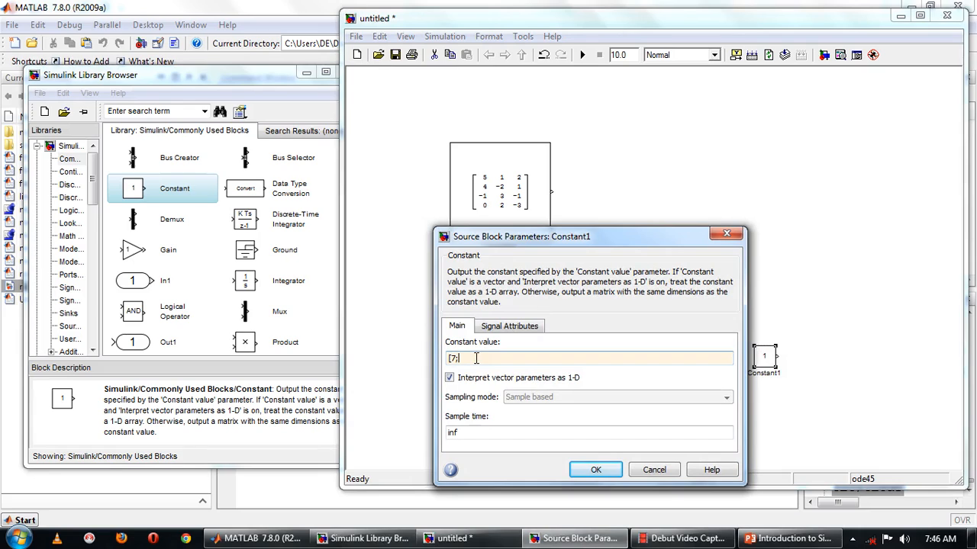
text(-2;8;0])
click(596, 469)
drag(772, 366, 840, 387)
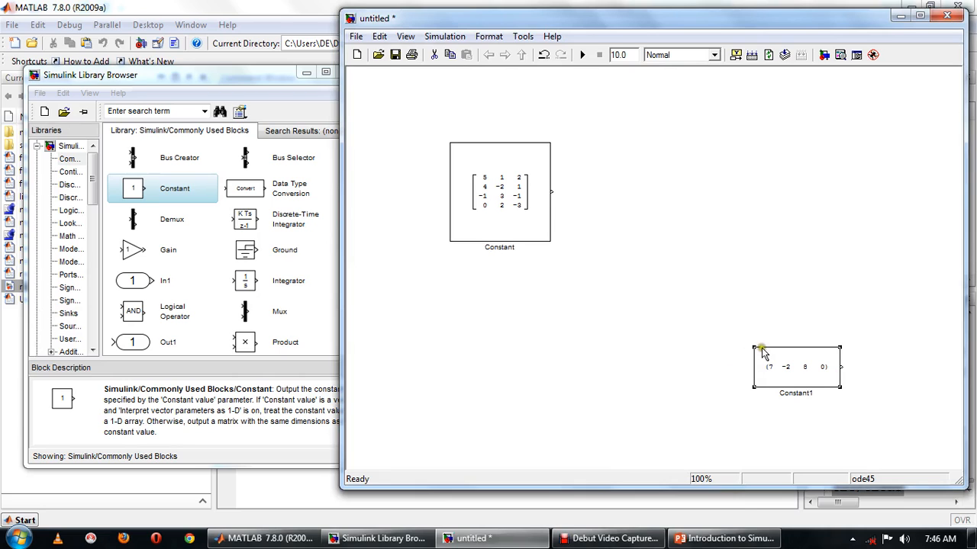
Turn off 'Interpret vector parameters as 1-D' for the Constant1 block.
double_click(801, 360)
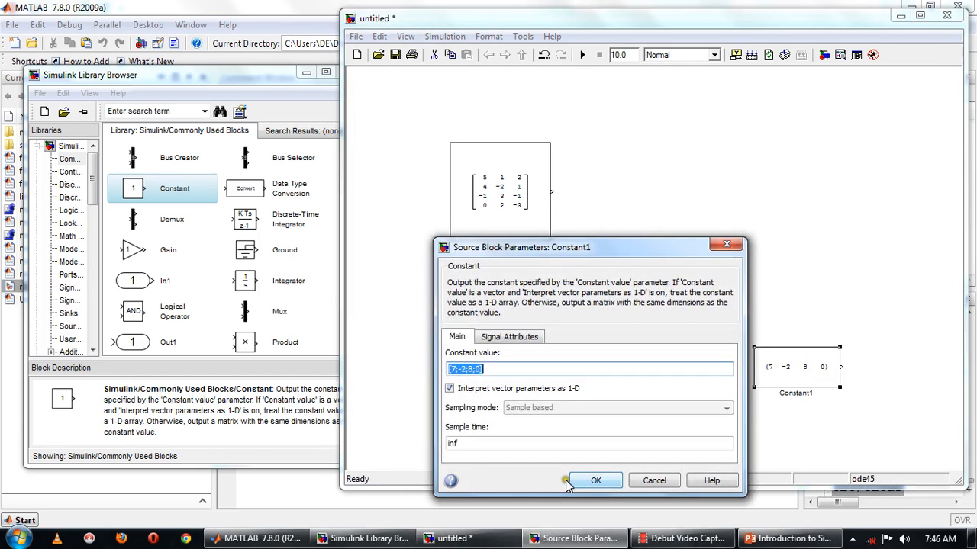
click(449, 389)
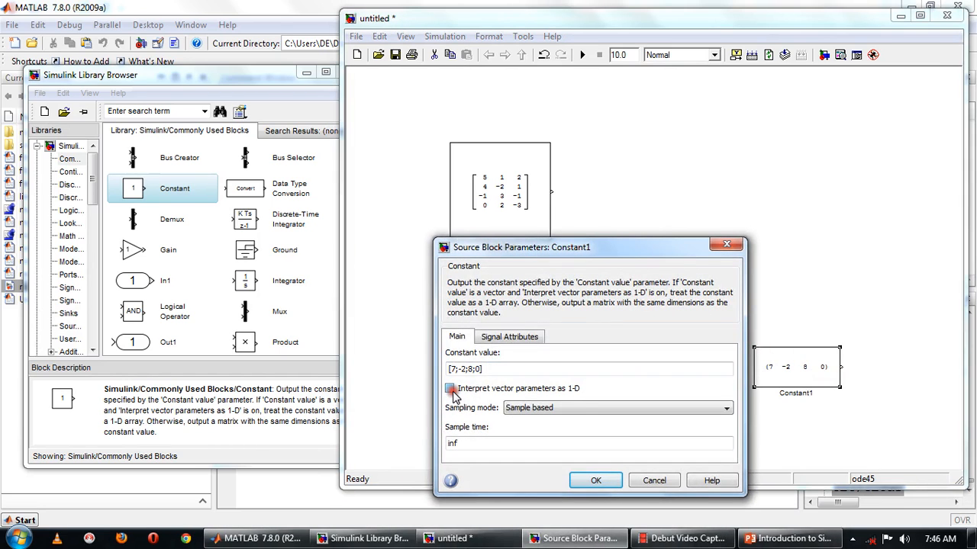
click(594, 481)
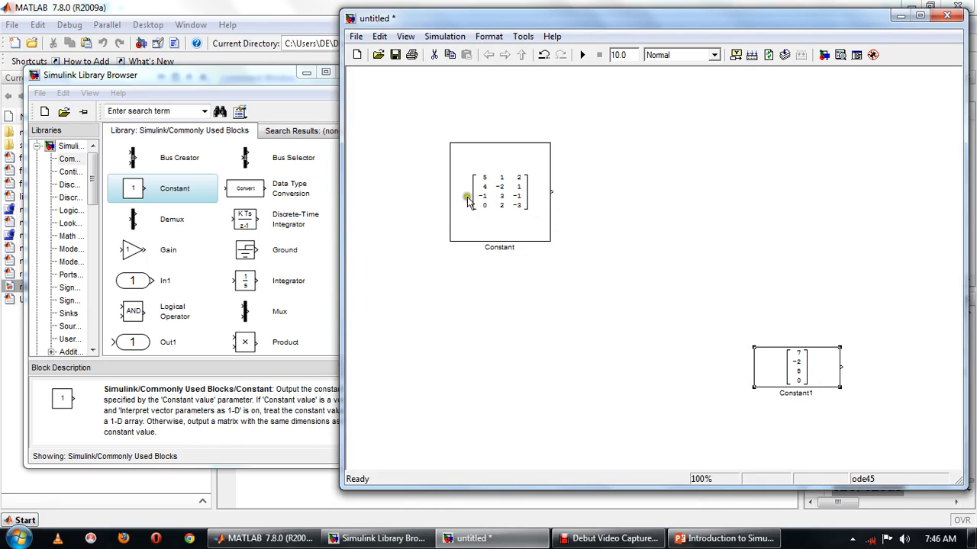
Search the library for 'matrix square' and add the Matrix Square block to the model.
click(158, 112)
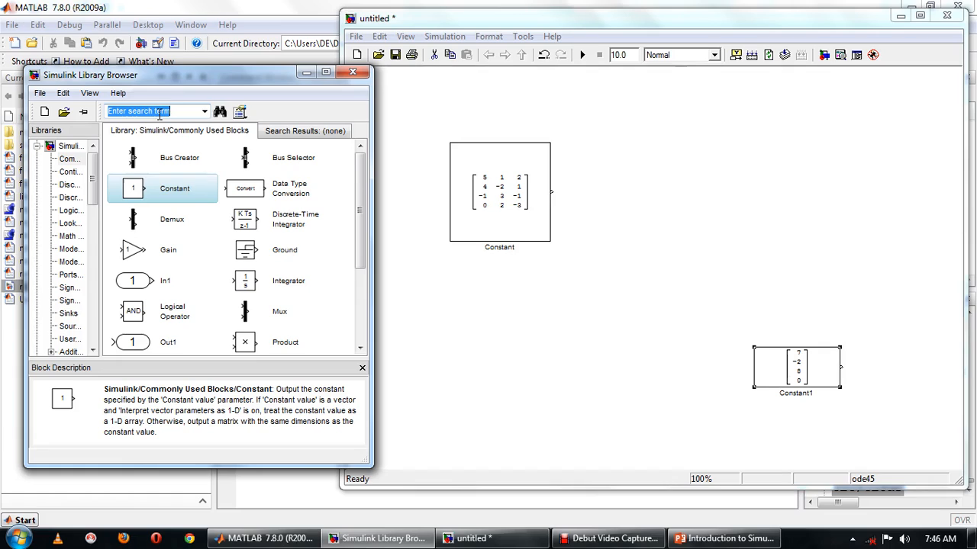
text(matrix square)
key(Return)
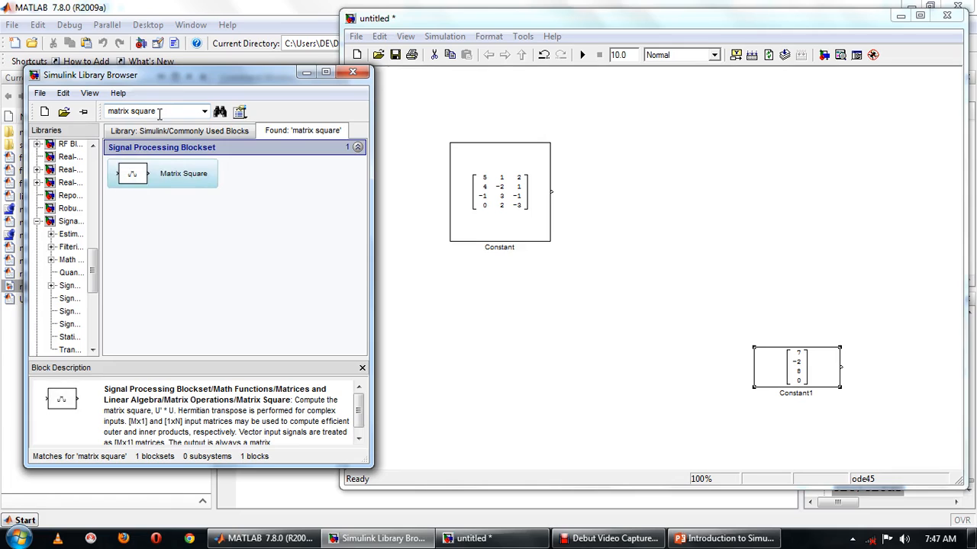
drag(138, 175, 632, 191)
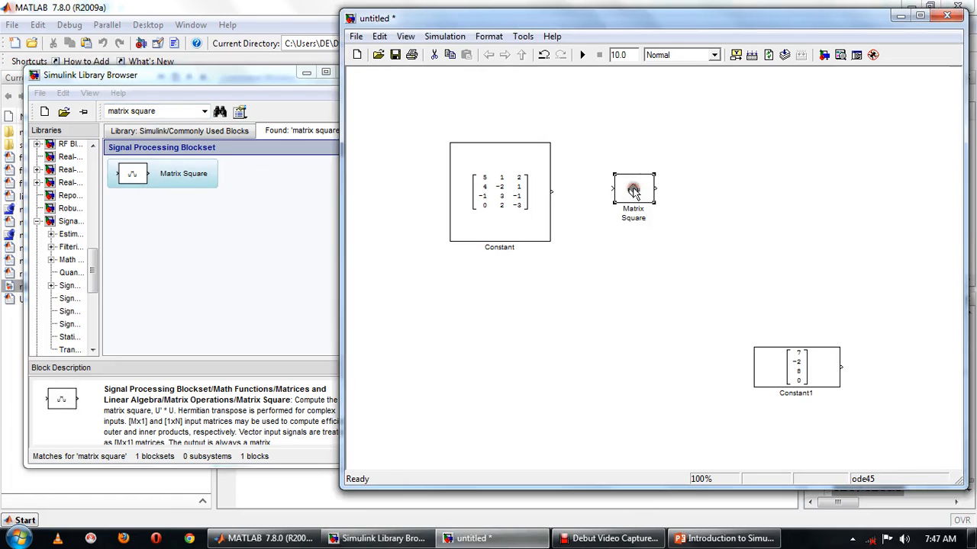
Search the library for 'transpose' and add the Transpose block below Matrix Square.
click(168, 113)
text(transpose)
key(Return)
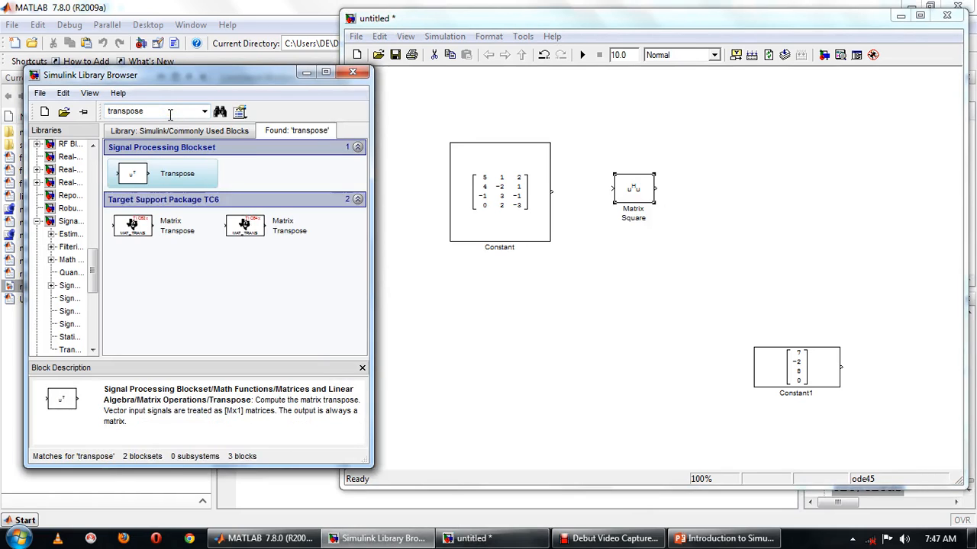
drag(130, 177, 608, 296)
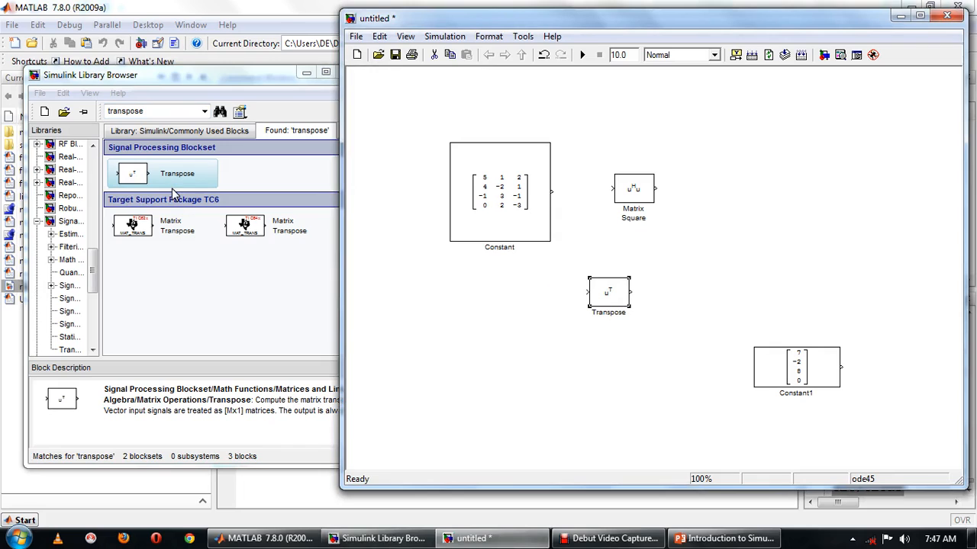
Search for 'matrix multiply' and add two Matrix Multiply blocks to the model.
double_click(140, 112)
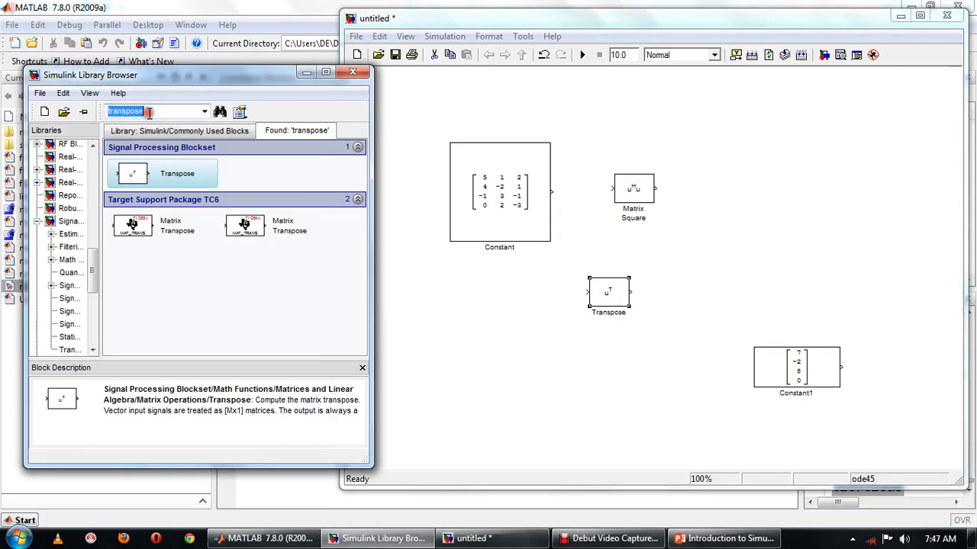
text(matrix multip)
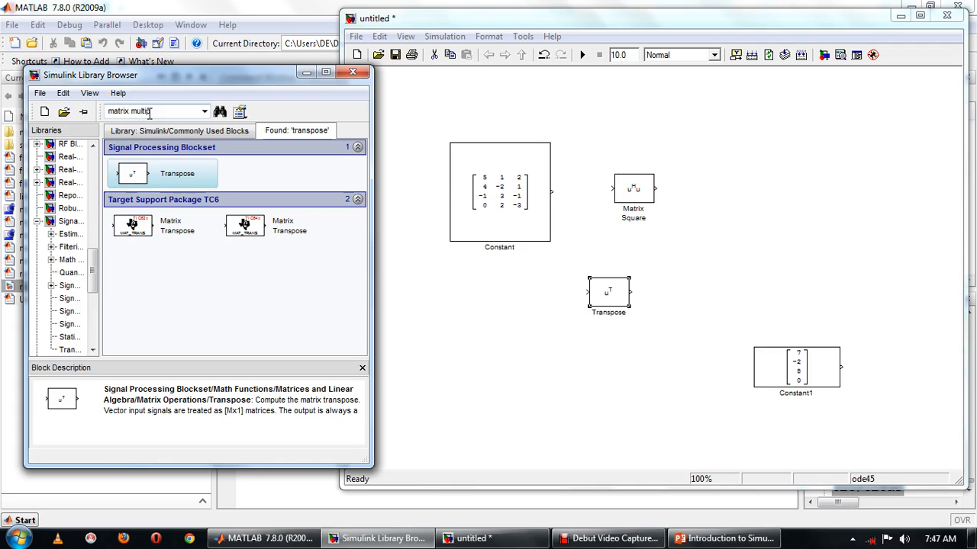
text(ly)
key(Return)
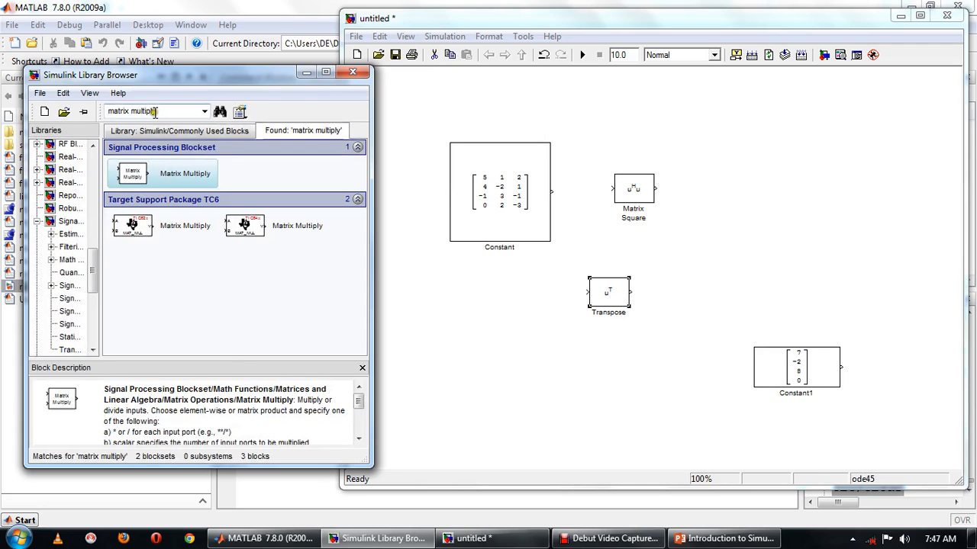
click(137, 175)
drag(140, 175, 537, 372)
drag(139, 174, 760, 202)
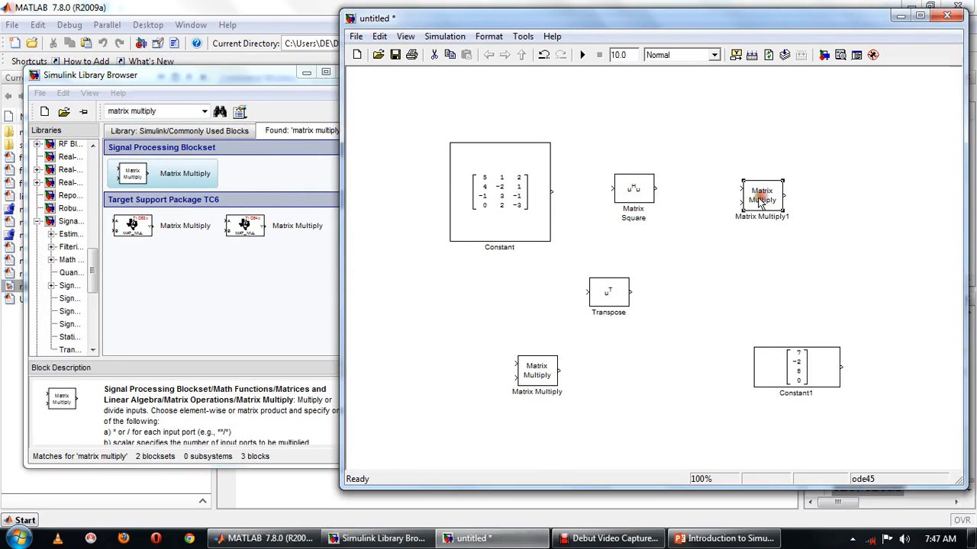
Search the library for 'display' and add two Display blocks on the model's right side.
click(197, 112)
text(dsi)
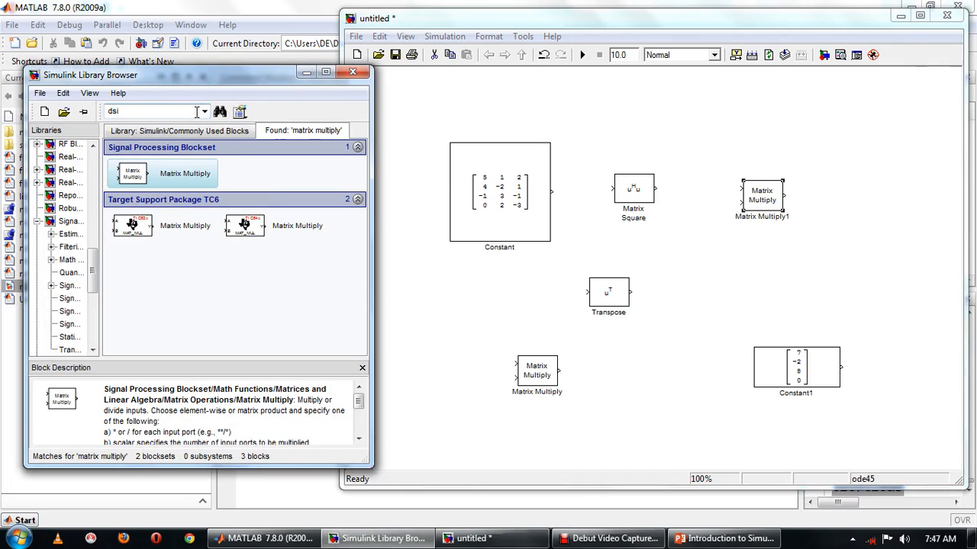
text(splay)
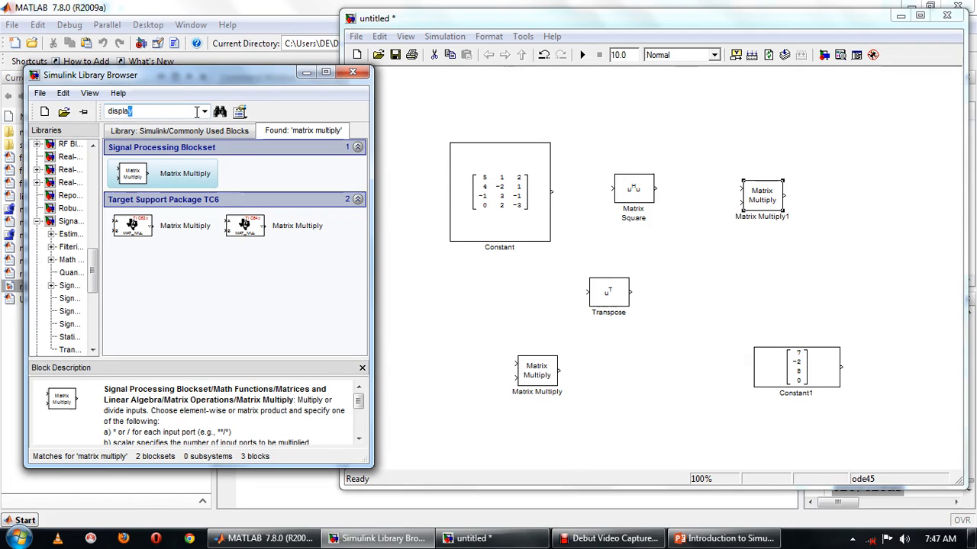
key(Return)
drag(136, 174, 946, 195)
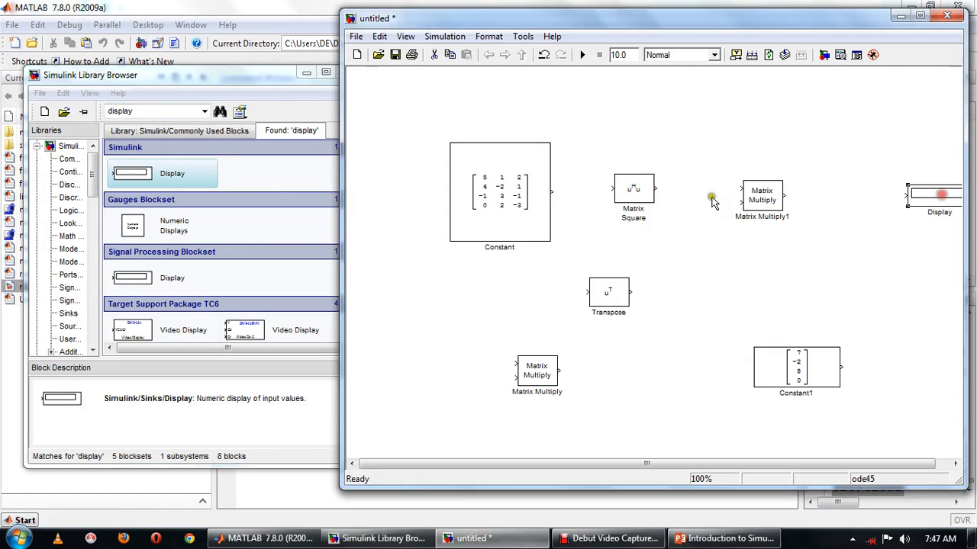
drag(155, 184, 946, 340)
Search for 'sum', add a Sum block, and move the Constant1 block further left.
double_click(172, 108)
text(sum)
key(Return)
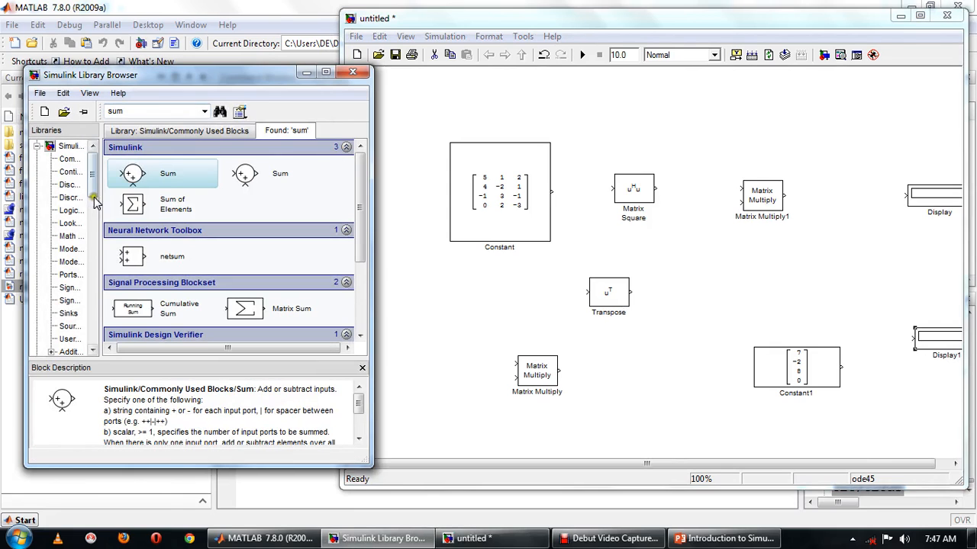
drag(145, 186, 852, 279)
drag(766, 371, 700, 374)
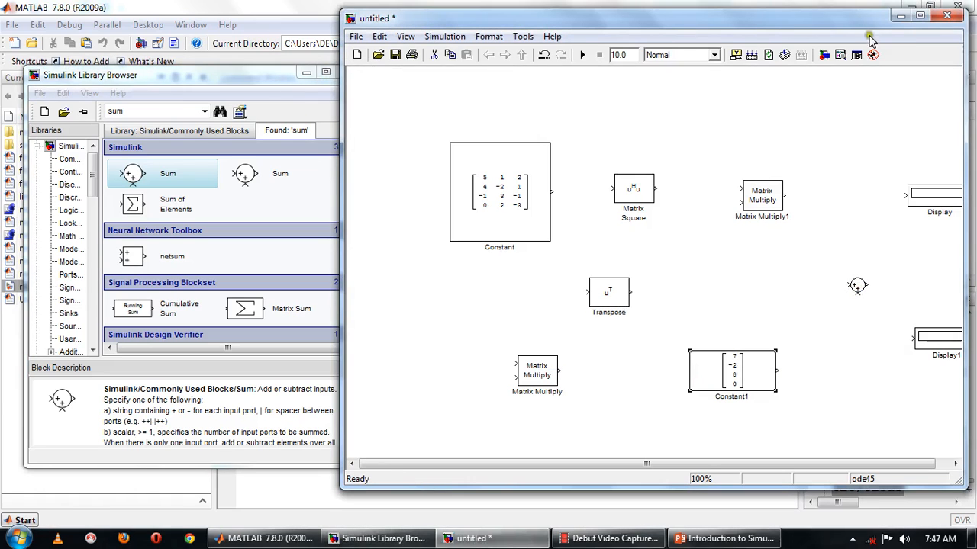
Connect the Constant block's output to the Matrix Square input.
click(921, 16)
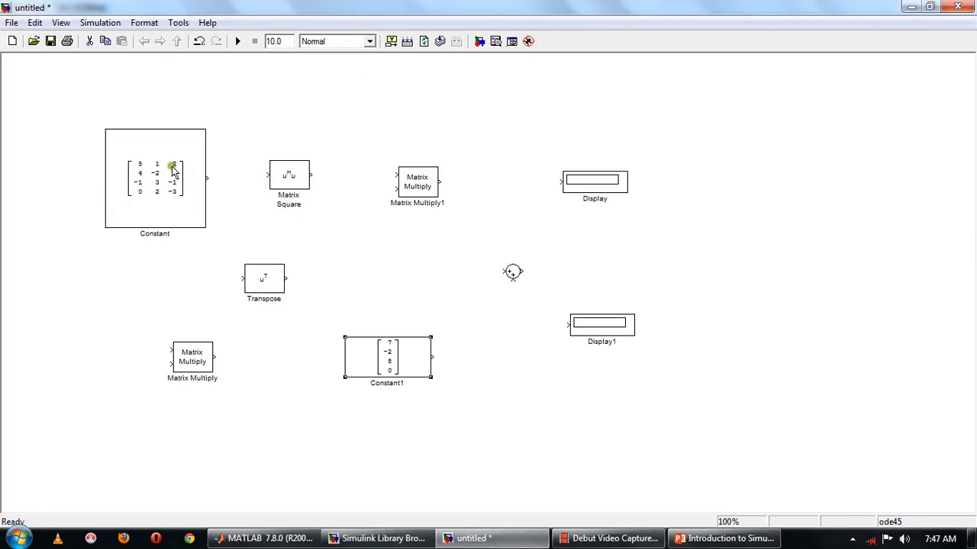
drag(210, 180, 267, 176)
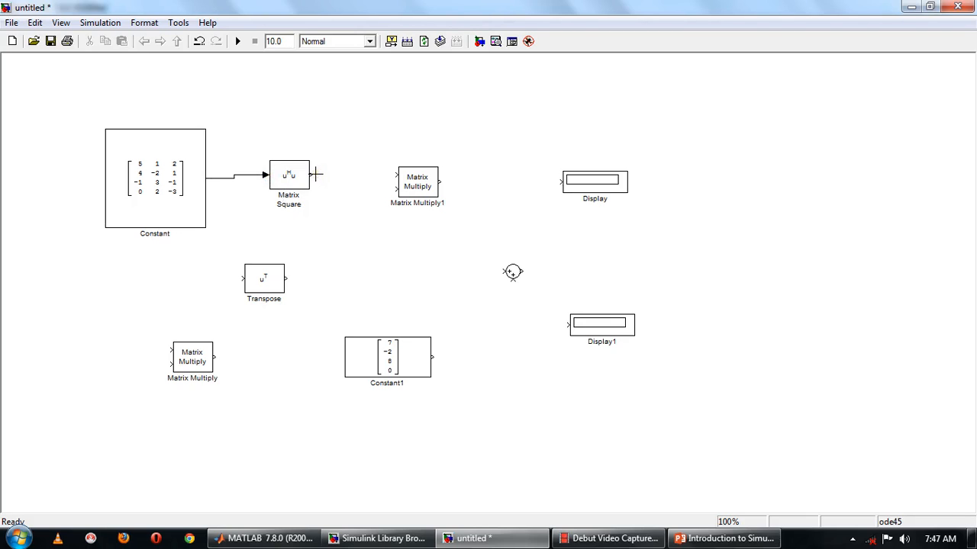
Move the Matrix Multiply1 block lower and set its number of inputs to 3.
drag(421, 190, 437, 226)
double_click(439, 227)
double_click(492, 221)
text(3)
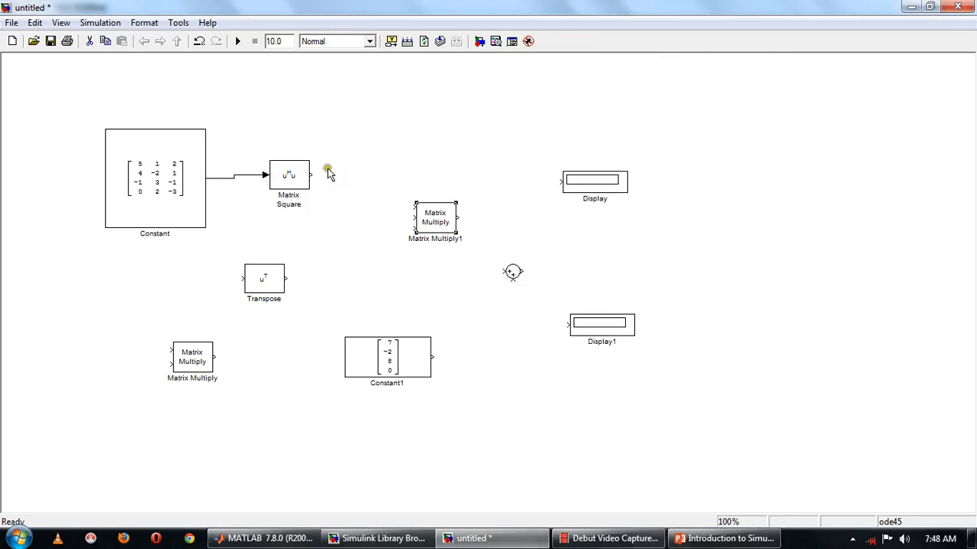
Wire Matrix Square into Matrix Multiply1's first input and route the Constant through Transpose into its second input.
drag(311, 174, 415, 204)
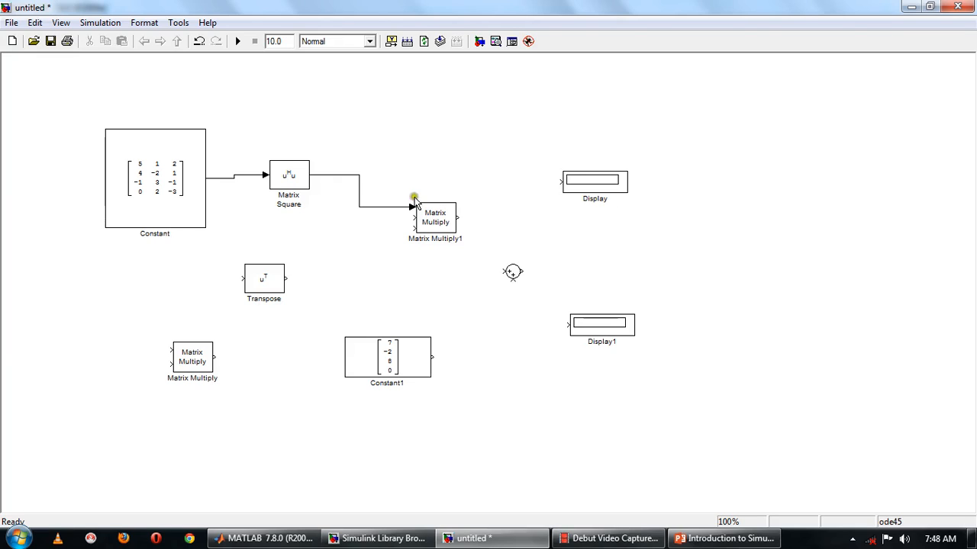
drag(227, 179, 413, 217)
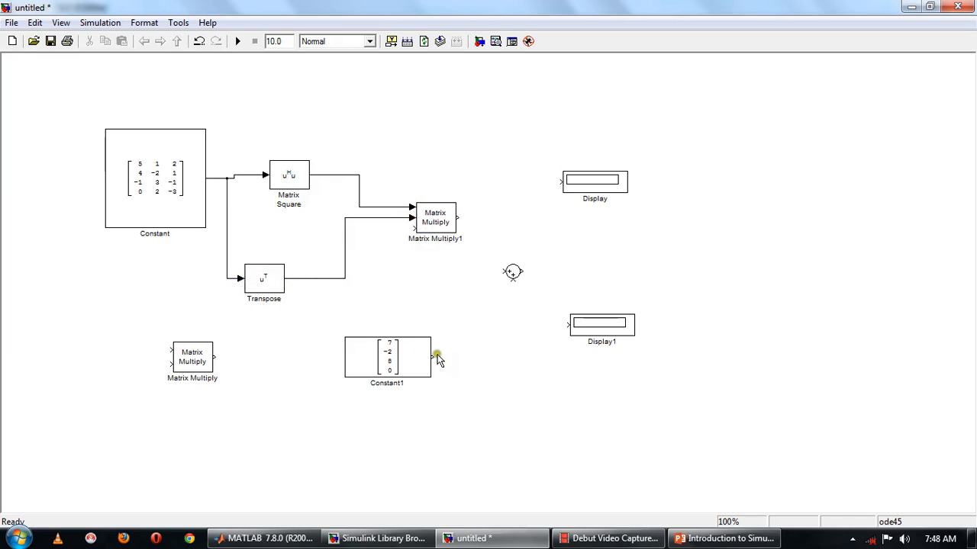
Shift Constant1 left and connect its output to Matrix Multiply1's third input.
drag(368, 361, 331, 364)
drag(389, 357, 412, 228)
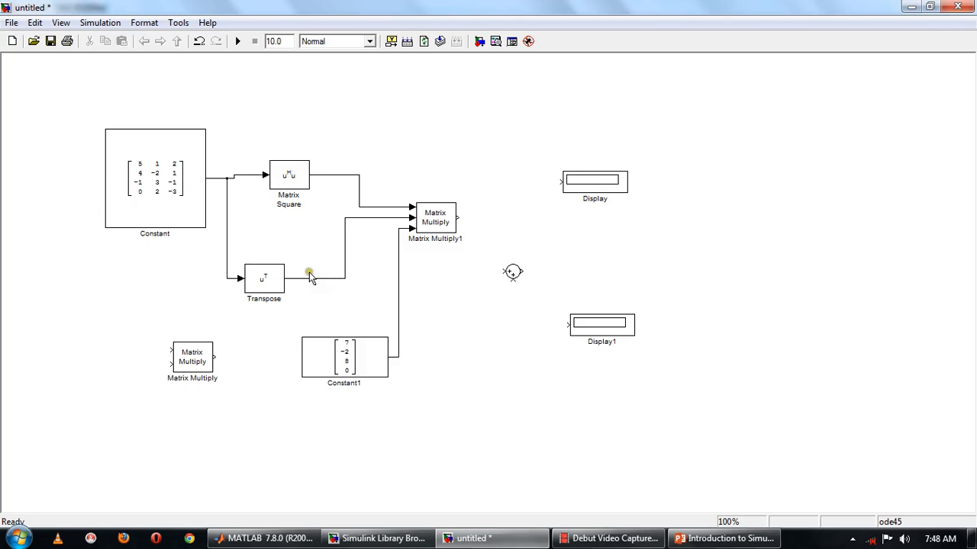
Connect Matrix Multiply1's output to Display and branch it to the lower Matrix Multiply block's first input.
mouse_move(457, 219)
mouse_down()
mouse_move(536, 216)
mouse_move(559, 181)
mouse_up()
drag(484, 221, 170, 350)
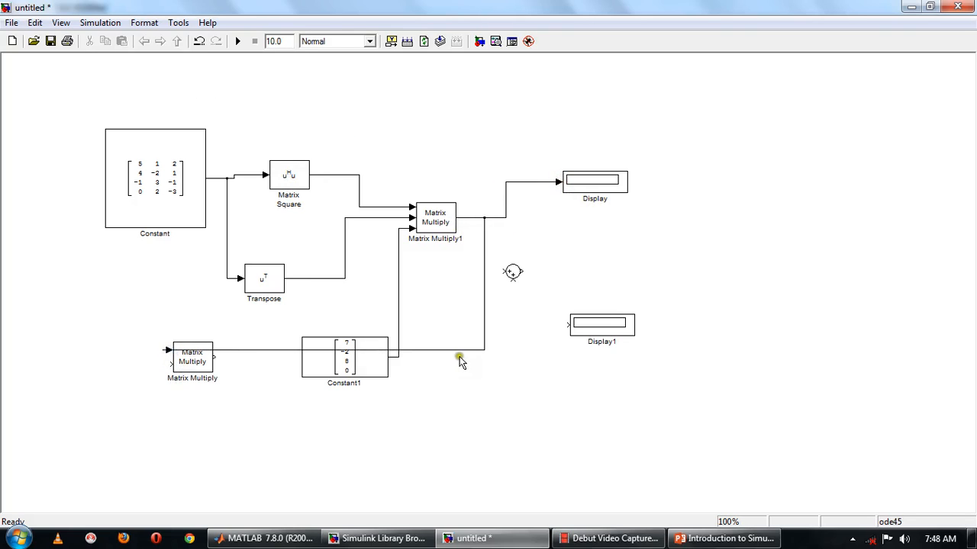
Reroute the branch line around the top-left of the diagram and shift the lower Matrix Multiply block right.
drag(460, 352, 15, 102)
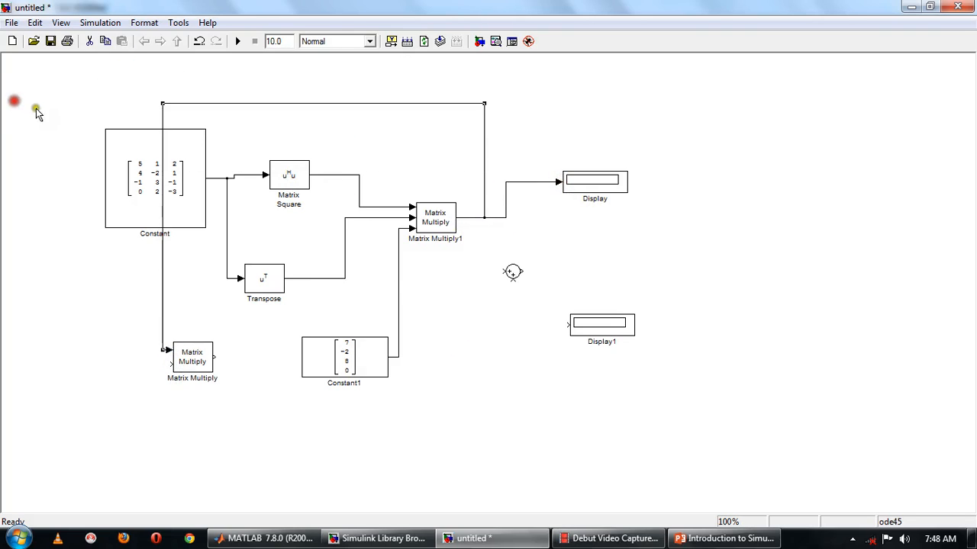
drag(162, 103, 70, 100)
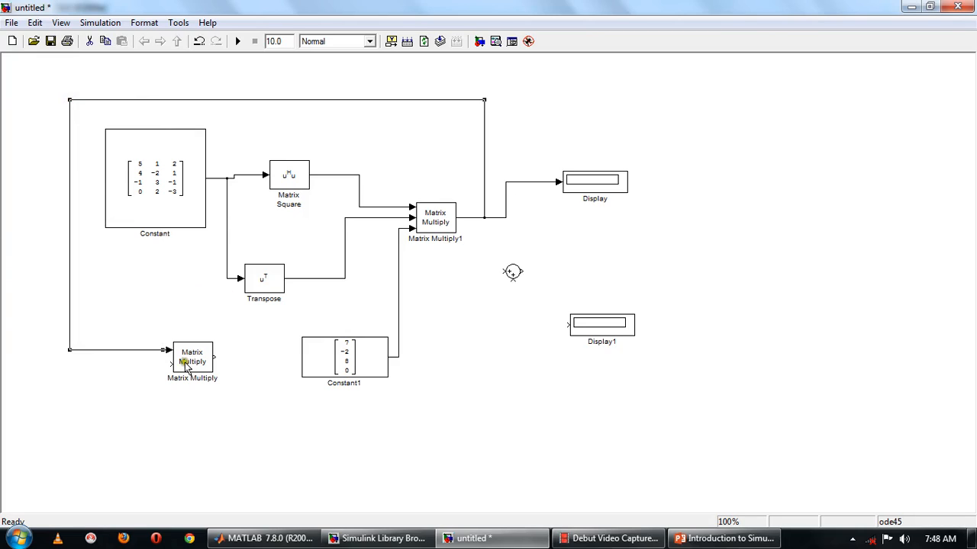
mouse_move(192, 358)
mouse_down()
mouse_move(234, 353)
mouse_move(168, 363)
mouse_move(185, 351)
mouse_move(185, 367)
mouse_up()
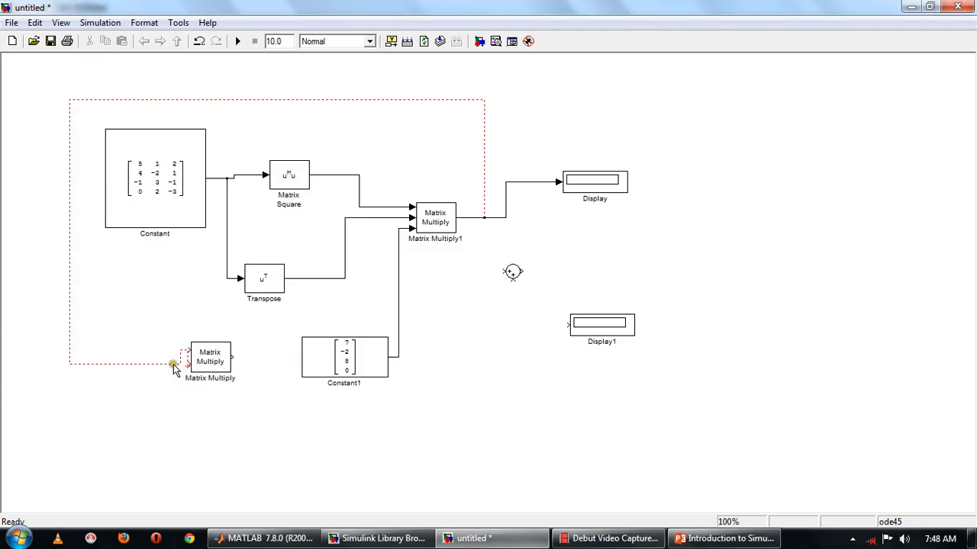
Replace the branch to the lower Matrix Multiply block with a new line routed around the top-left of the diagram into its first input.
key(Delete)
drag(509, 188, 184, 365)
drag(179, 319, 52, 118)
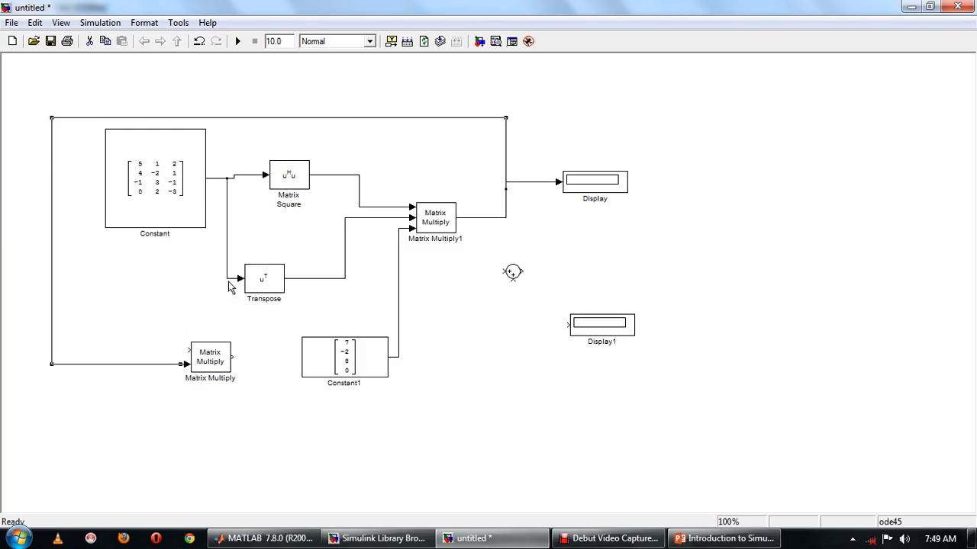
Shift the lower Matrix Multiply block right and branch the Constant's signal into its second input.
drag(211, 356, 243, 356)
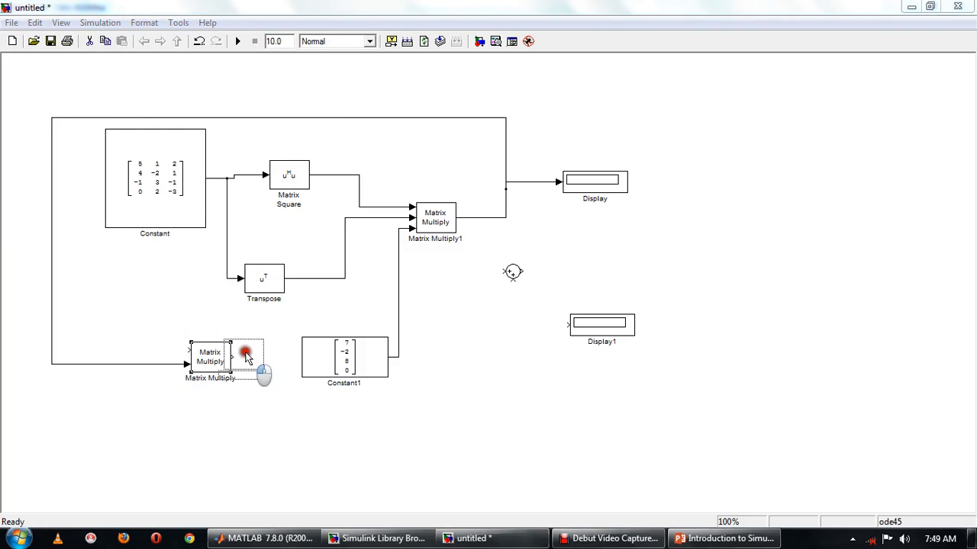
mouse_move(227, 280)
mouse_down()
mouse_move(211, 327)
mouse_move(220, 350)
mouse_up()
drag(229, 308, 206, 302)
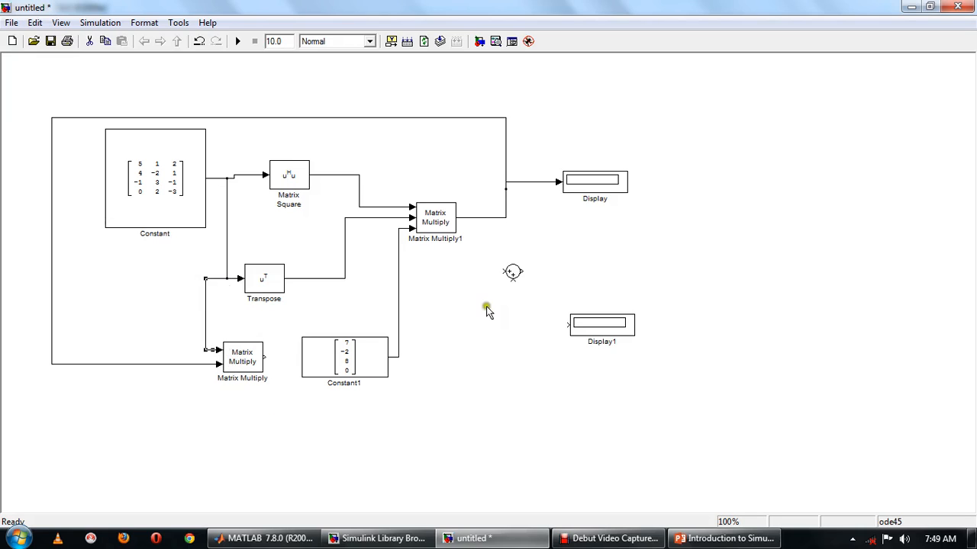
Move the Sum block beside Constant1 and branch Constant1's signal into the Sum's first input.
drag(512, 272, 486, 356)
mouse_move(397, 358)
mouse_down()
mouse_move(494, 365)
mouse_move(476, 357)
mouse_up()
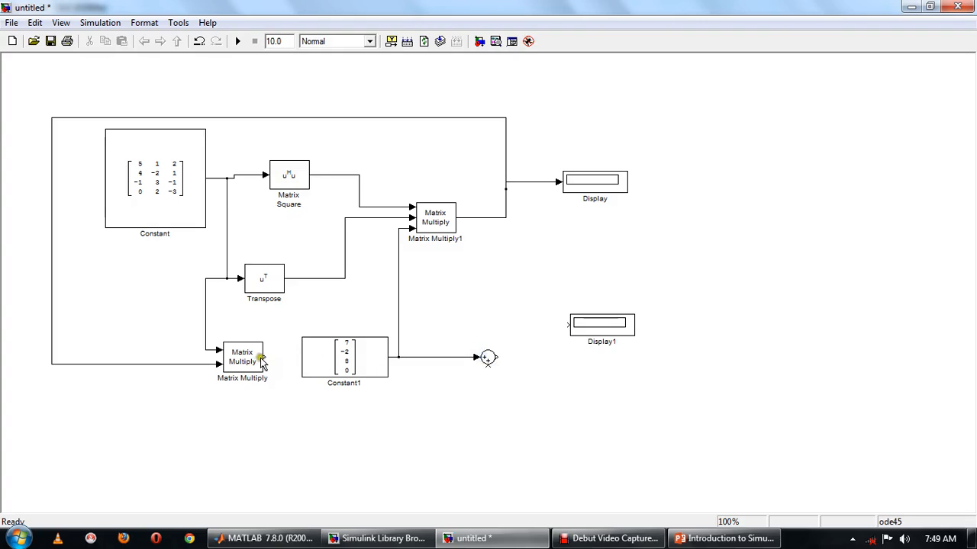
Move the lower Matrix Multiply block further down below Constant1.
mouse_move(258, 361)
mouse_down()
mouse_move(260, 414)
mouse_move(478, 447)
mouse_move(511, 381)
mouse_move(435, 437)
mouse_up()
right_click(375, 454)
click(664, 427)
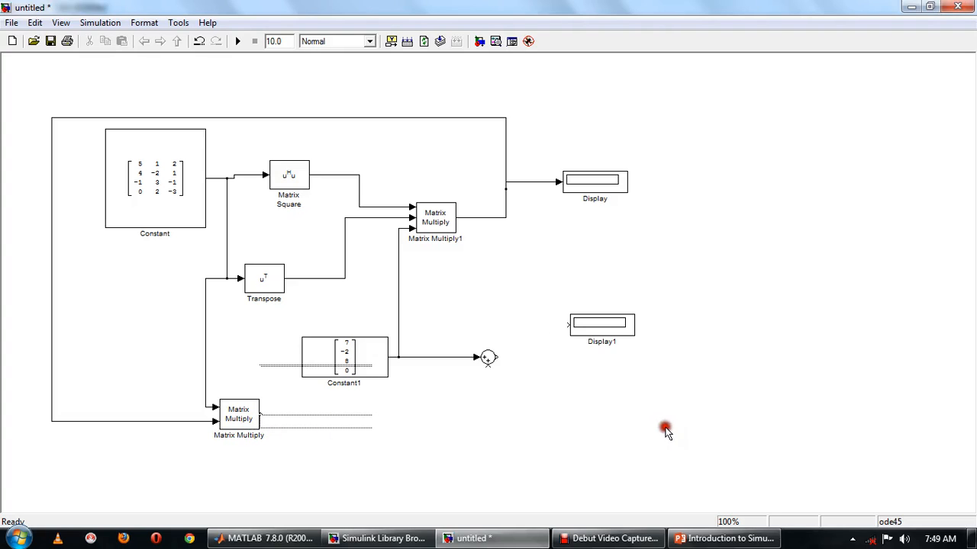
Connect the lower Matrix Multiply output to the Sum's second input and the Sum output to Display1.
click(265, 411)
drag(262, 414, 566, 324)
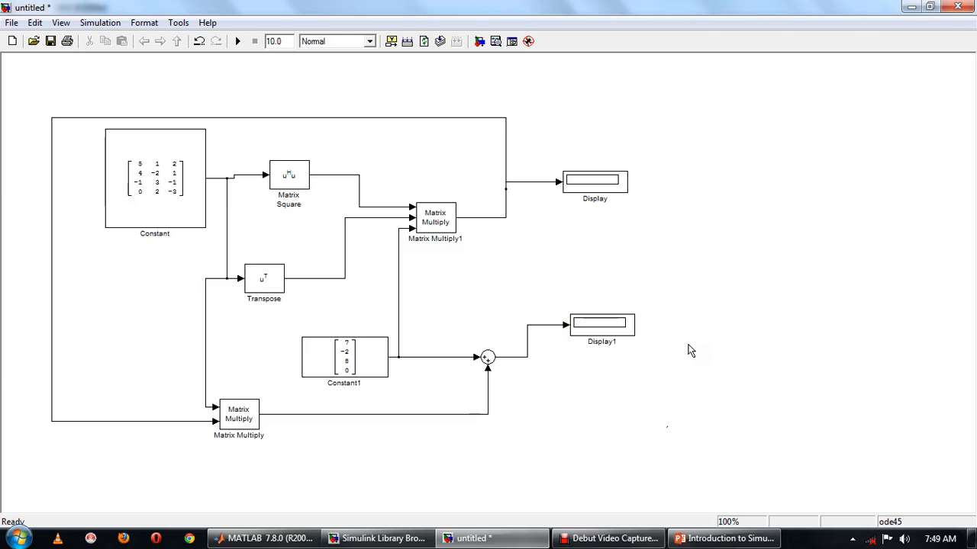
Rename the Constant block as X.
click(159, 218)
click(145, 233)
drag(169, 235, 135, 235)
text(X)
Rename the Constant1 block as Y.
click(347, 383)
mouse_move(364, 384)
mouse_down()
mouse_move(332, 384)
mouse_move(356, 388)
mouse_up()
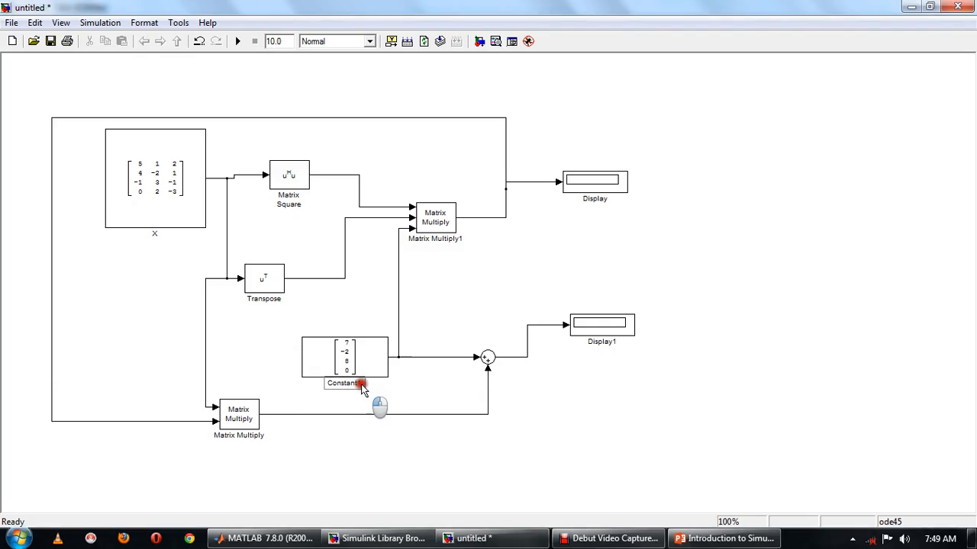
click(362, 389)
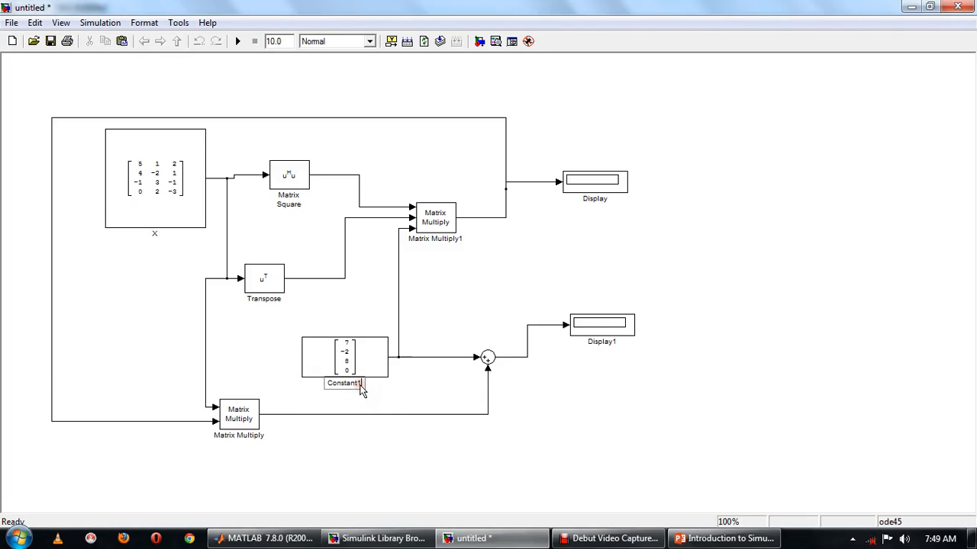
key(BackSpace)
key(BackSpace)
key(BackSpace)
key(BackSpace)
key(BackSpace)
key(BackSpace)
key(BackSpace)
key(BackSpace)
key(BackSpace)
Label the Matrix Square output signal XTX.
double_click(325, 177)
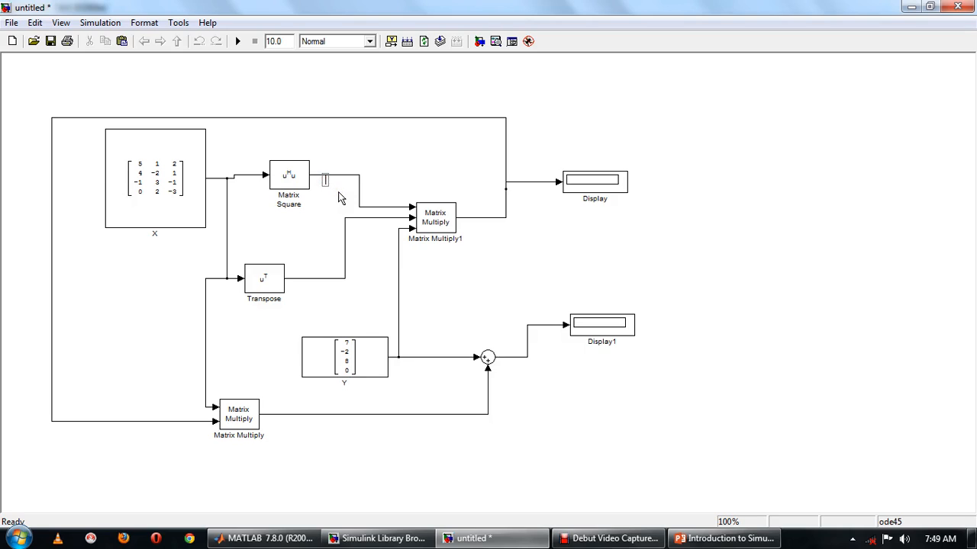
key(BackSpace)
key(BackSpace)
click(336, 193)
Label the Transpose output signal XT and shift Matrix Multiply1 slightly right.
double_click(313, 287)
click(371, 187)
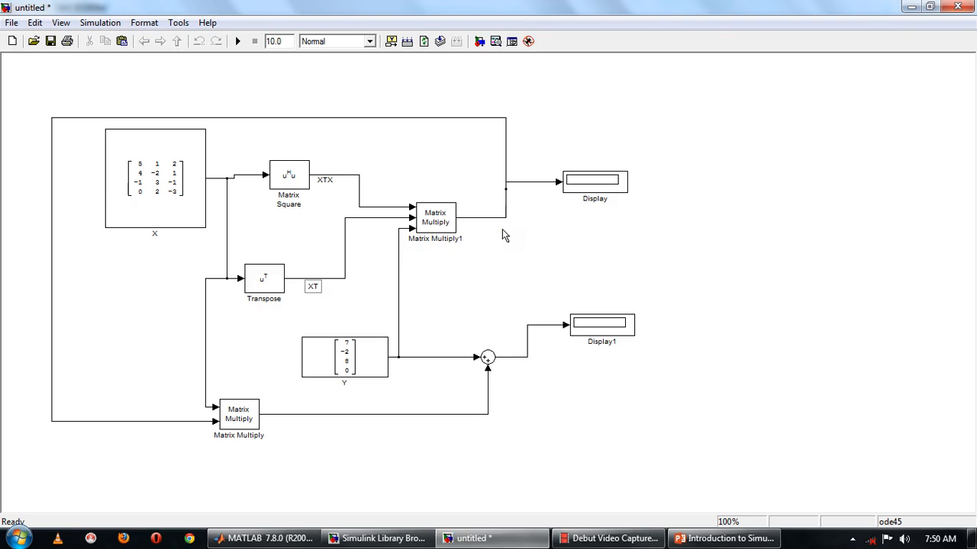
click(446, 224)
drag(449, 227, 470, 223)
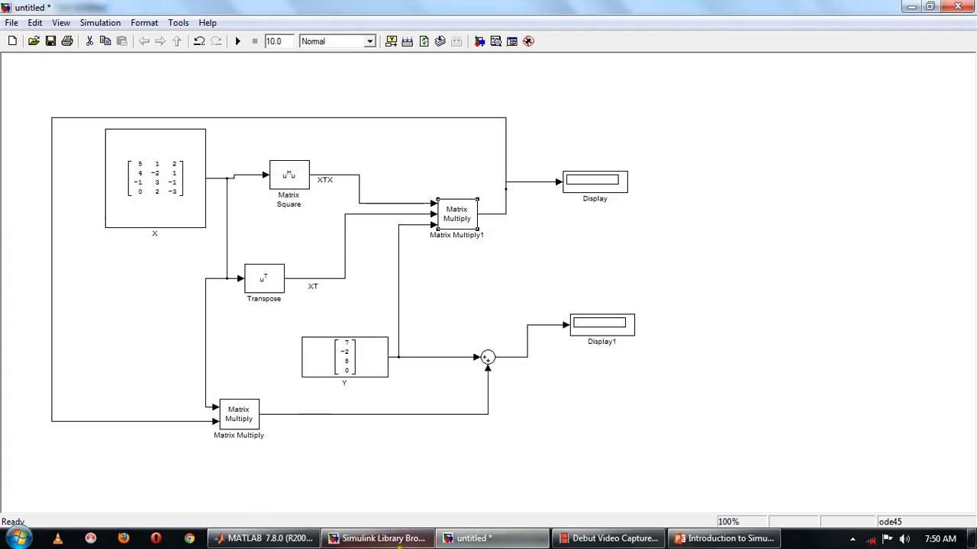
Search the library for LU inverse and place the LU Inverse block above Matrix Multiply1.
click(360, 536)
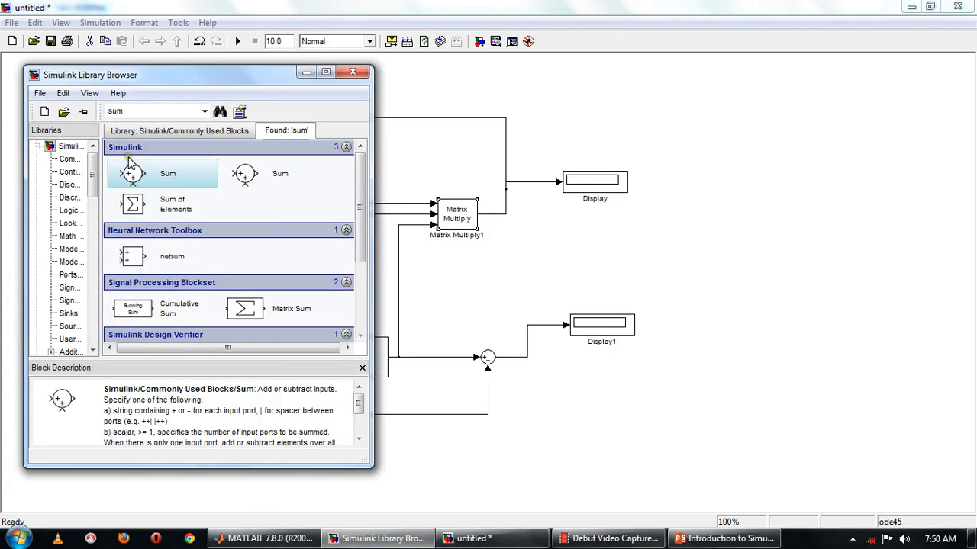
double_click(143, 110)
text(LU inverse)
key(Return)
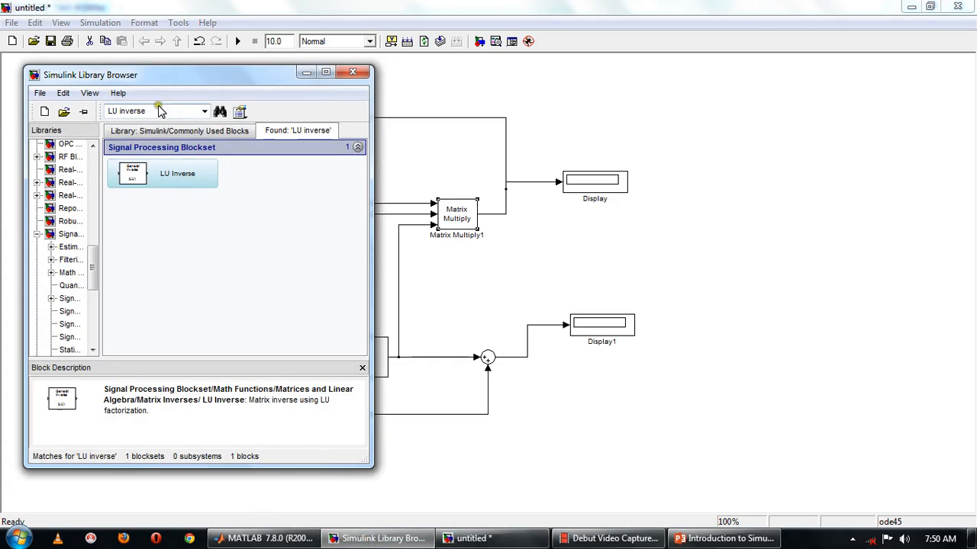
click(160, 174)
drag(160, 174, 410, 156)
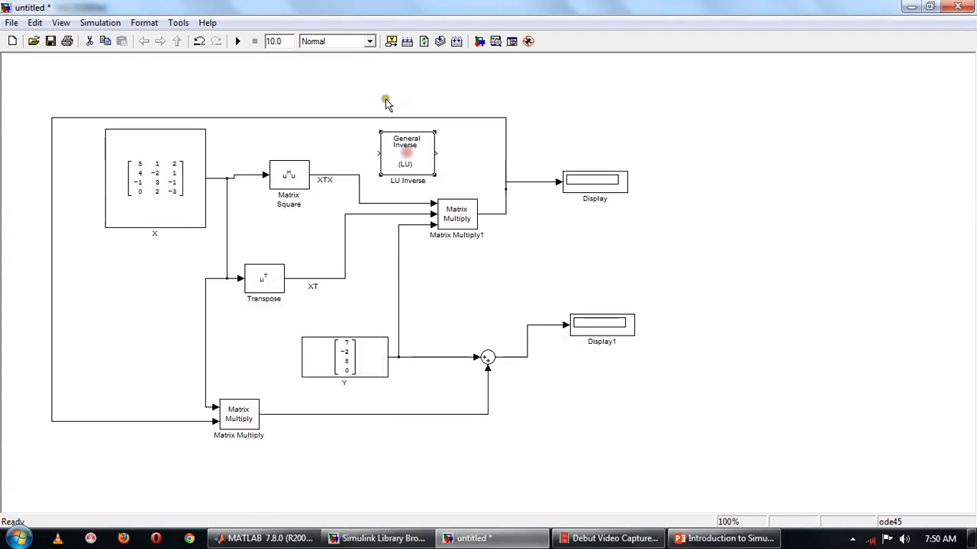
Insert LU Inverse between Matrix Square and Matrix Multiply1's first input, replacing the direct line.
click(354, 199)
key(Delete)
drag(309, 171, 376, 153)
mouse_move(437, 154)
mouse_down()
mouse_move(435, 203)
mouse_move(468, 213)
mouse_up()
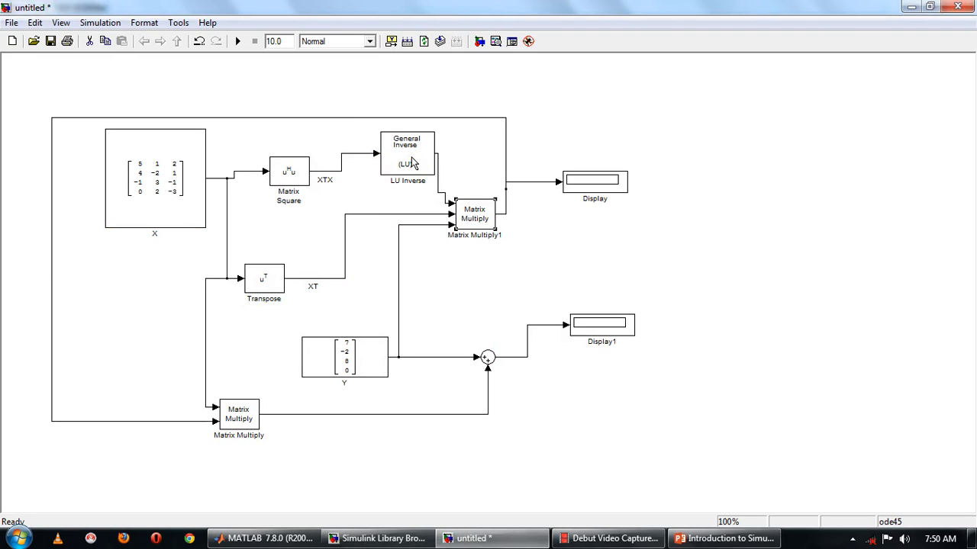
Label the LU Inverse output signal (XTX)^-1 and move the label above the line.
click(407, 162)
click(447, 168)
click(438, 162)
text(XTX)
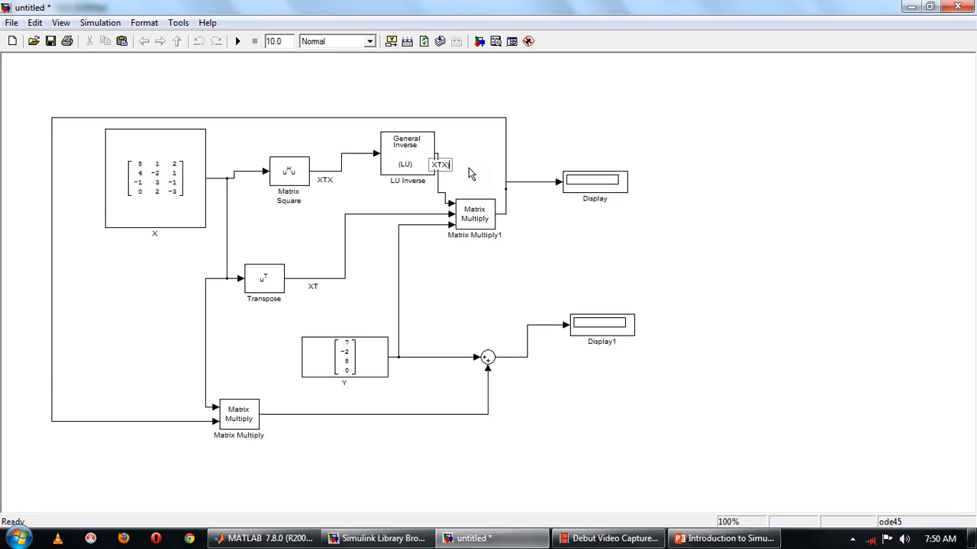
text())
key(Home)
text(()
key(End)
text(^1)
click(729, 267)
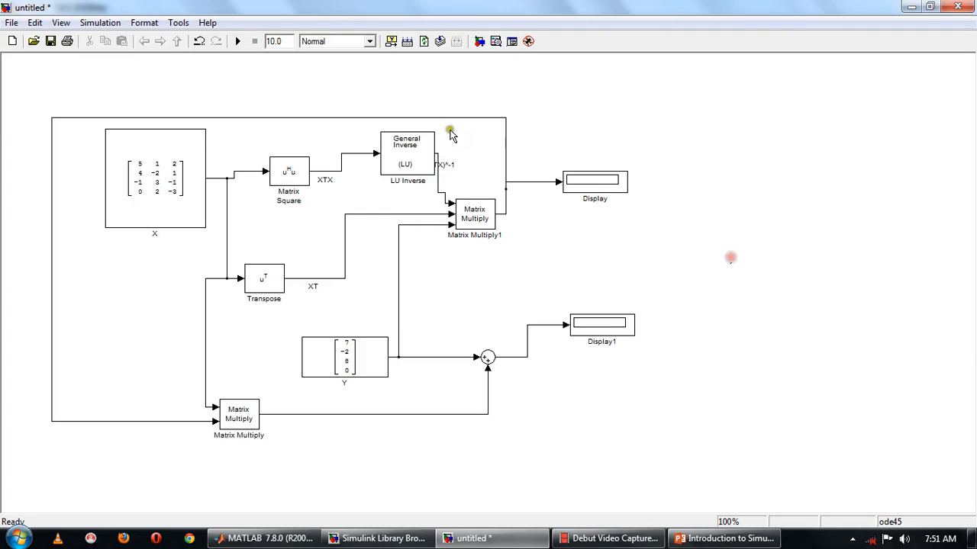
drag(447, 166, 458, 142)
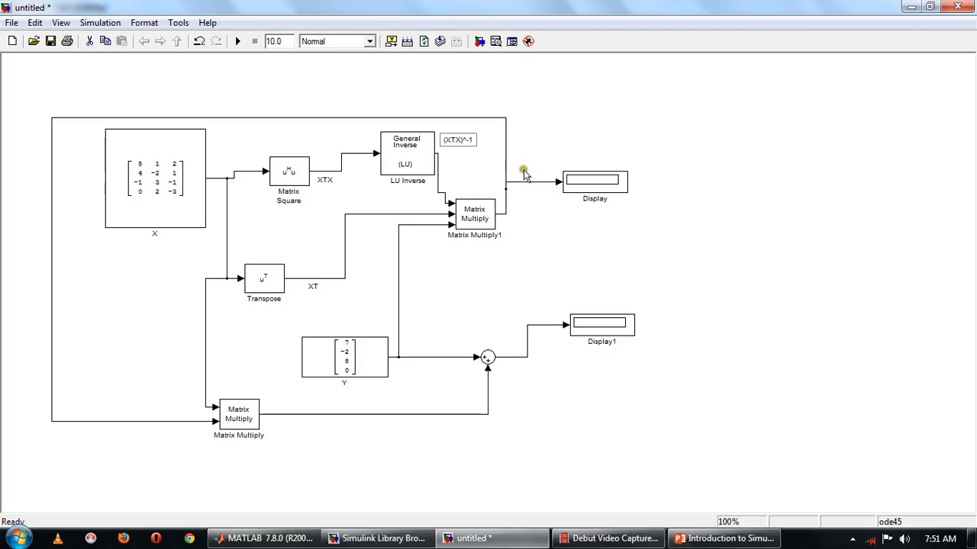
Label Matrix Multiply1's output 'Beta = XTX-1*XTY' and the lower Matrix Multiply's output XB.
double_click(517, 196)
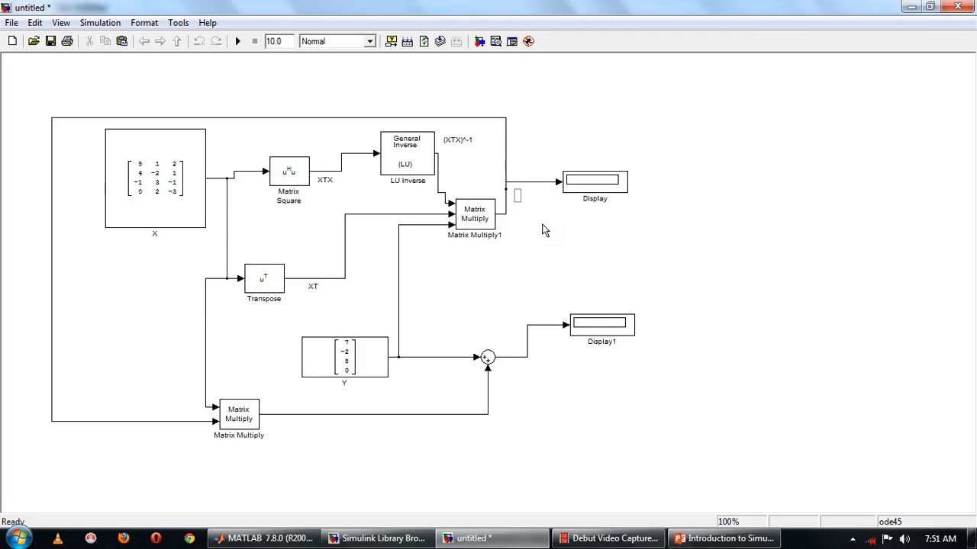
text(Beta = XTX)
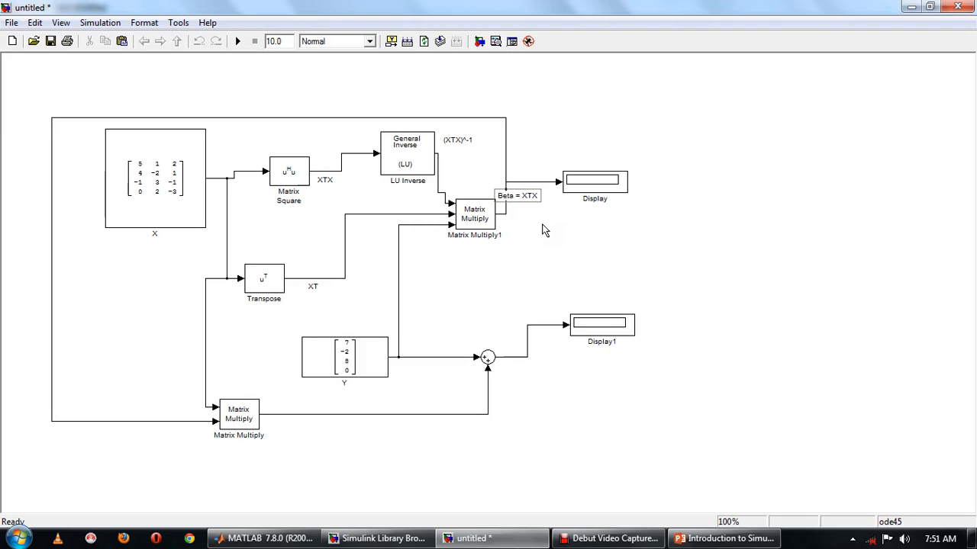
text(-1)
text(')
text(XTY)
click(389, 142)
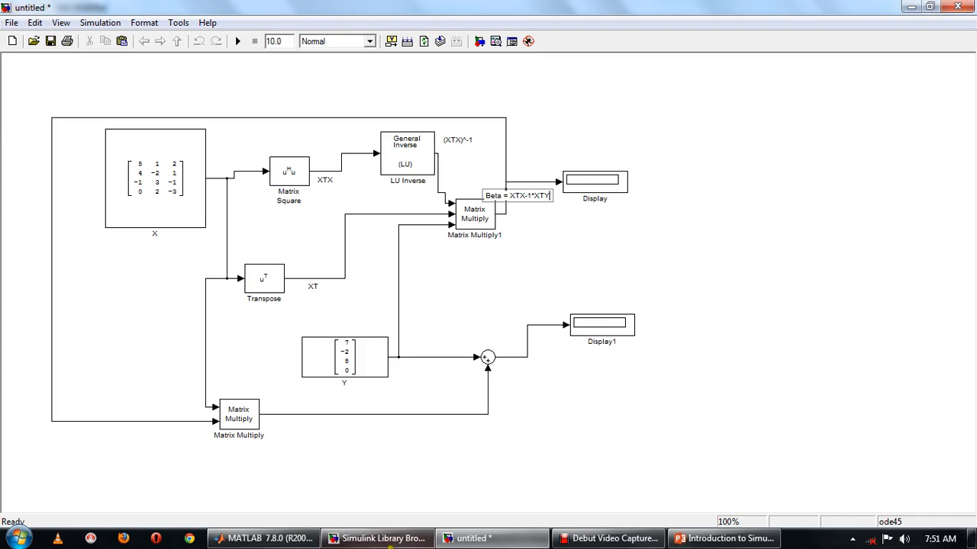
click(362, 421)
text(XB)
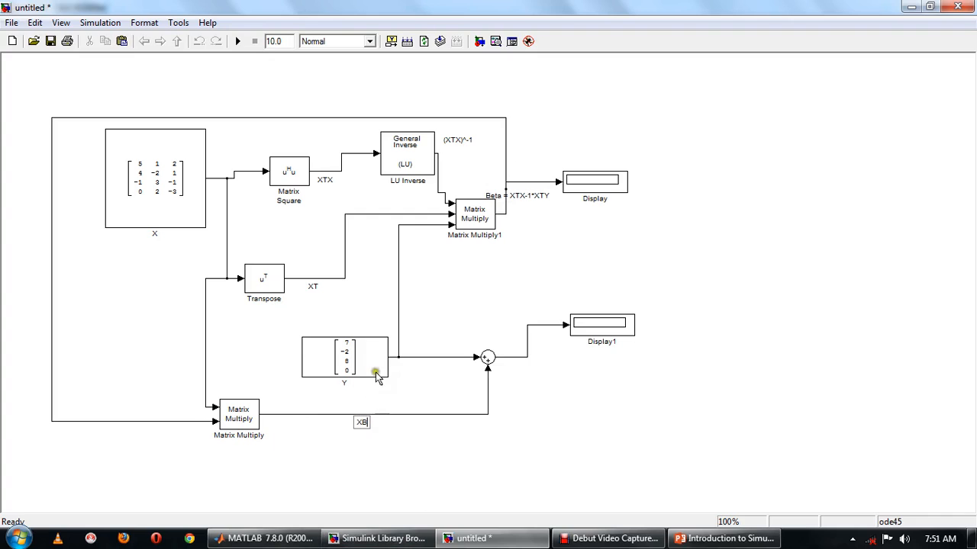
Set the Sum block's list of signs to |+- and run the simulation.
double_click(488, 357)
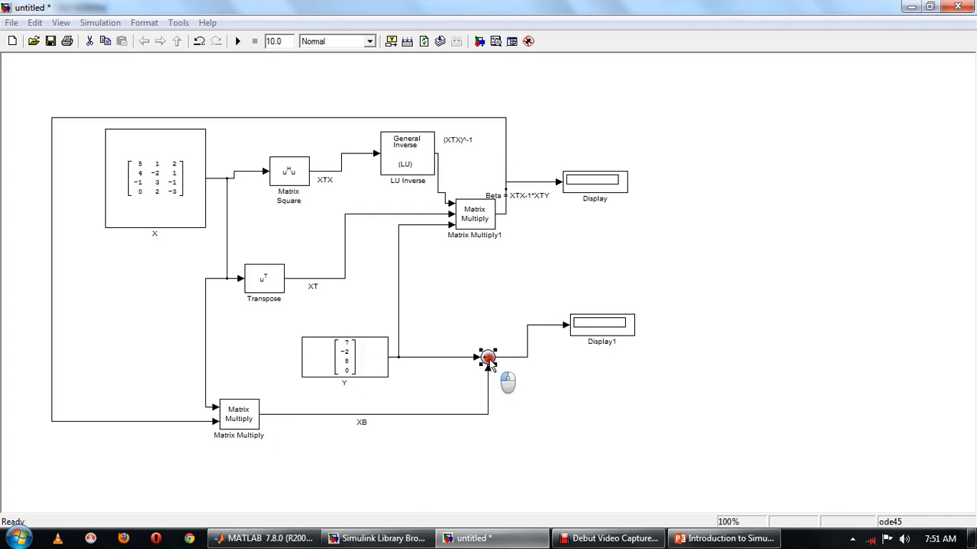
click(604, 370)
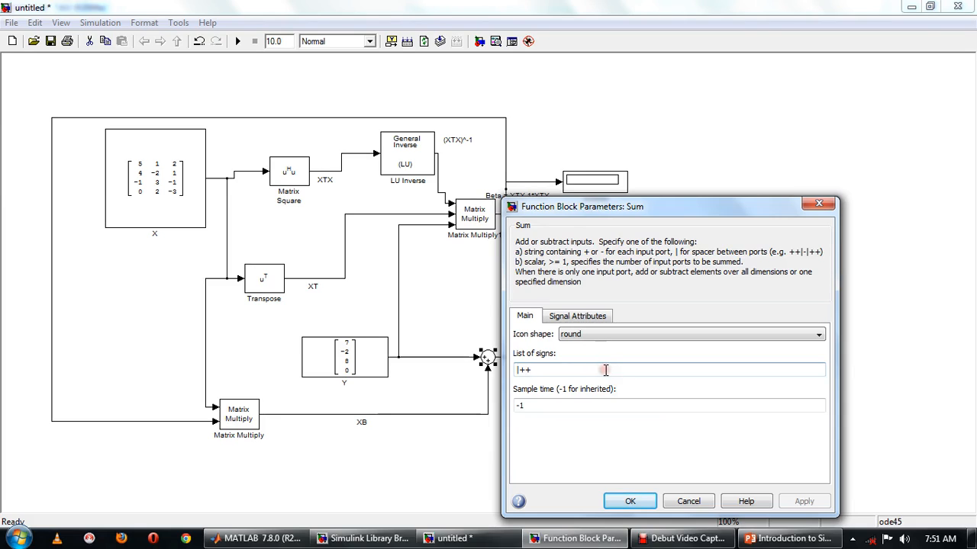
key(BackSpace)
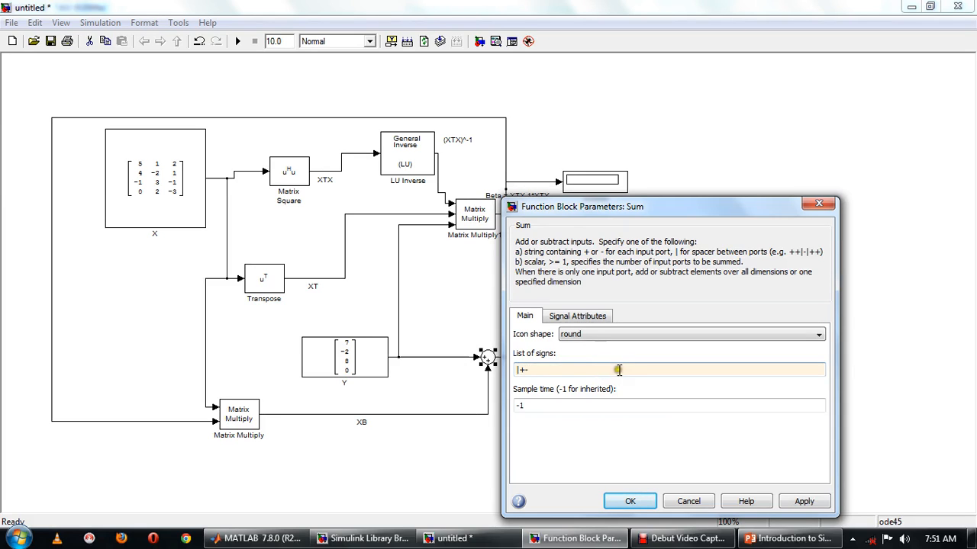
click(630, 501)
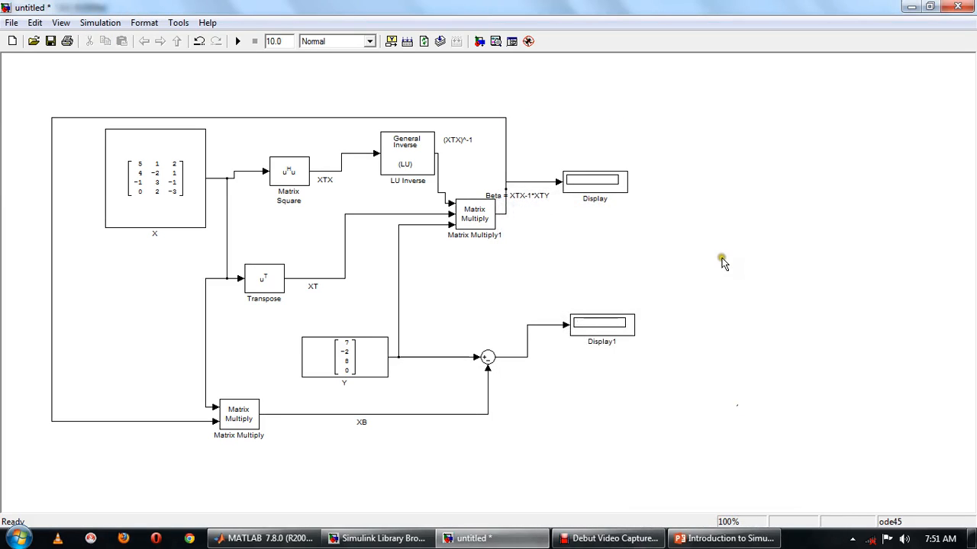
click(238, 43)
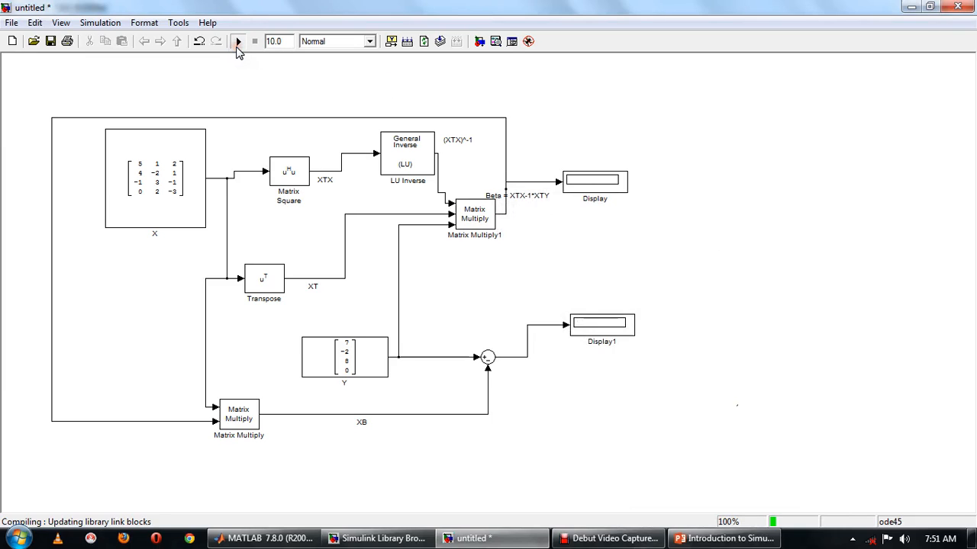
Enlarge both Display blocks so all result values are shown.
drag(625, 190, 632, 184)
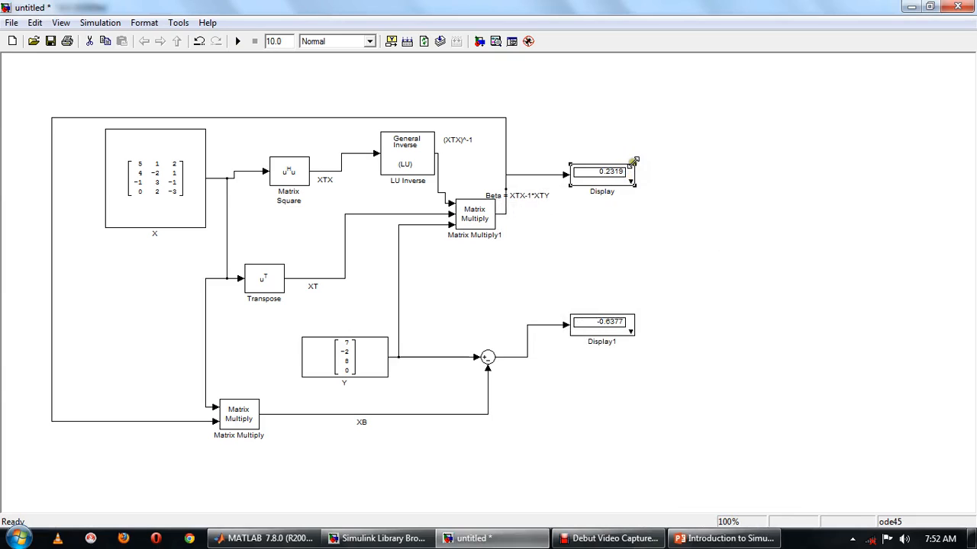
drag(661, 131, 670, 113)
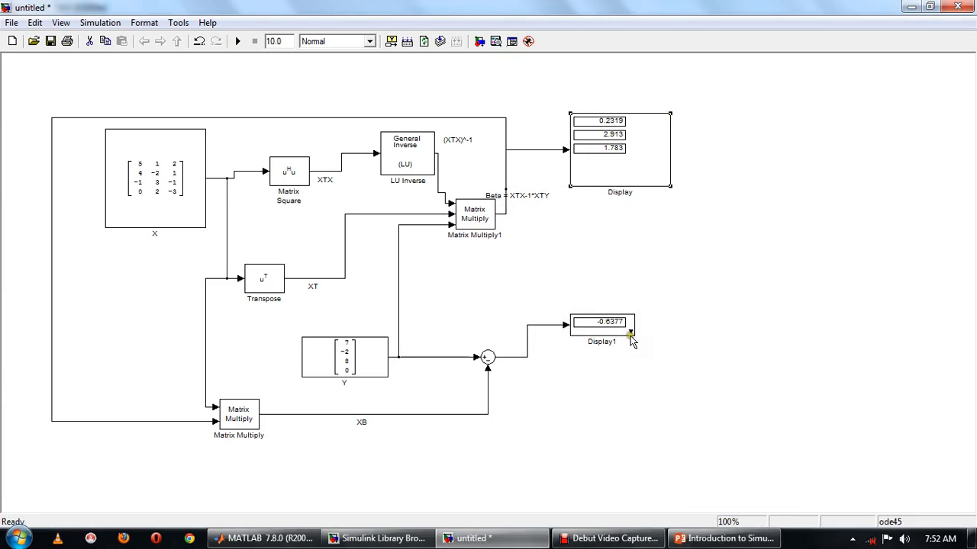
click(632, 336)
drag(677, 374, 713, 402)
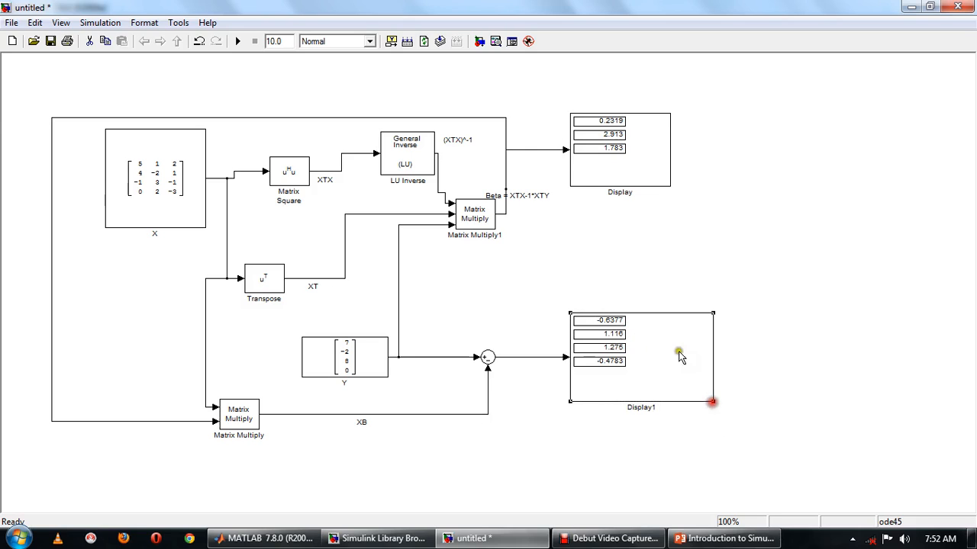
Rename the upper Display block as Beta.
click(622, 192)
mouse_move(632, 193)
mouse_down()
mouse_move(615, 196)
mouse_move(630, 196)
mouse_up()
click(632, 193)
key(BackSpace)
key(BackSpace)
key(BackSpace)
key(BackSpace)
key(BackSpace)
key(BackSpace)
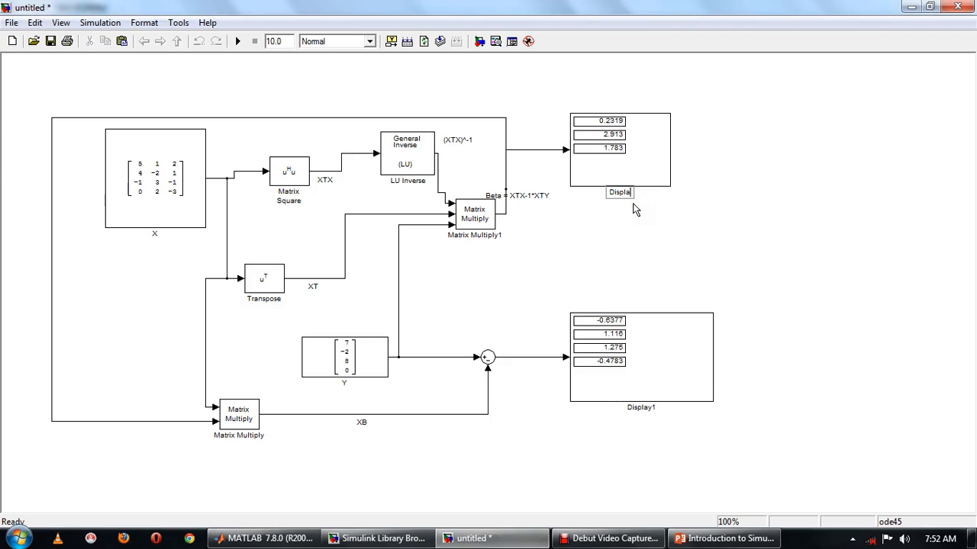
text(Beta)
Rename Display1 as Err.
click(633, 407)
click(654, 409)
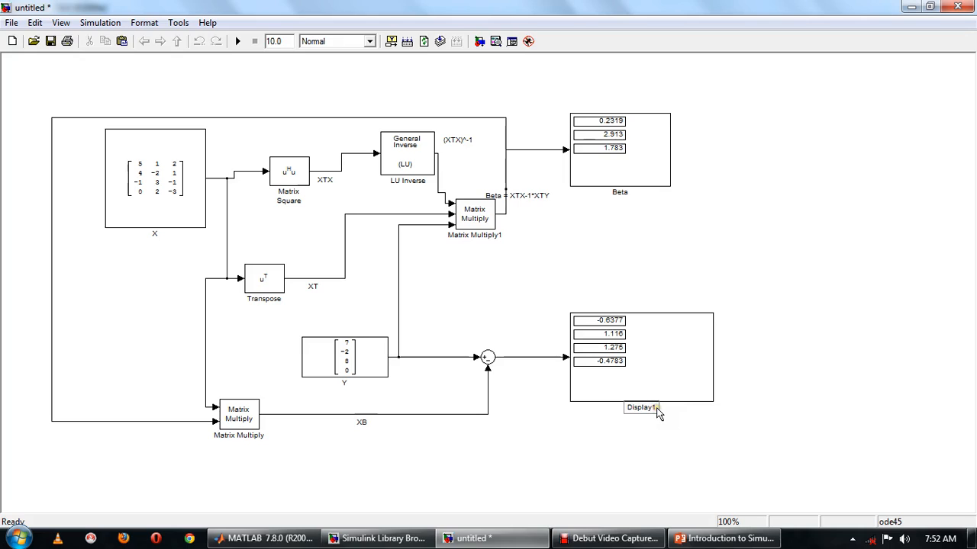
key(BackSpace)
key(BackSpace)
key(BackSpace)
key(BackSpace)
key(BackSpace)
key(BackSpace)
key(BackSpace)
key(BackSpace)
text(Error)
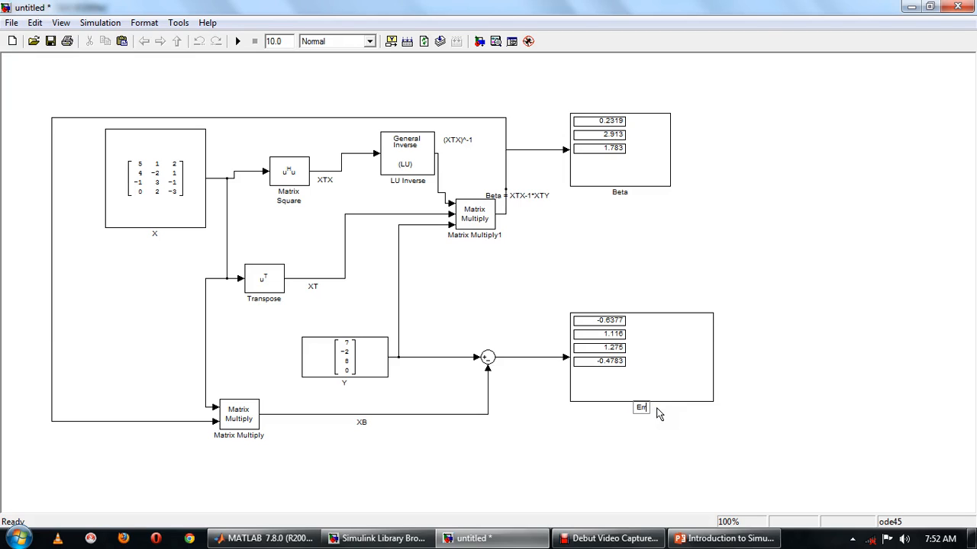